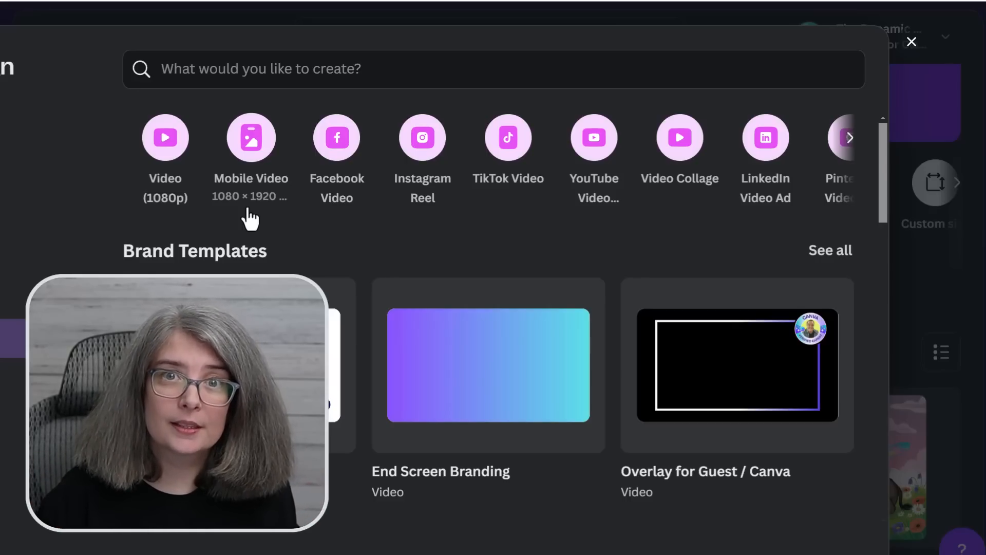
# Step: Create a Video (1080p) design and add a text box enlarged to about size 126
pyautogui.click(166, 139)
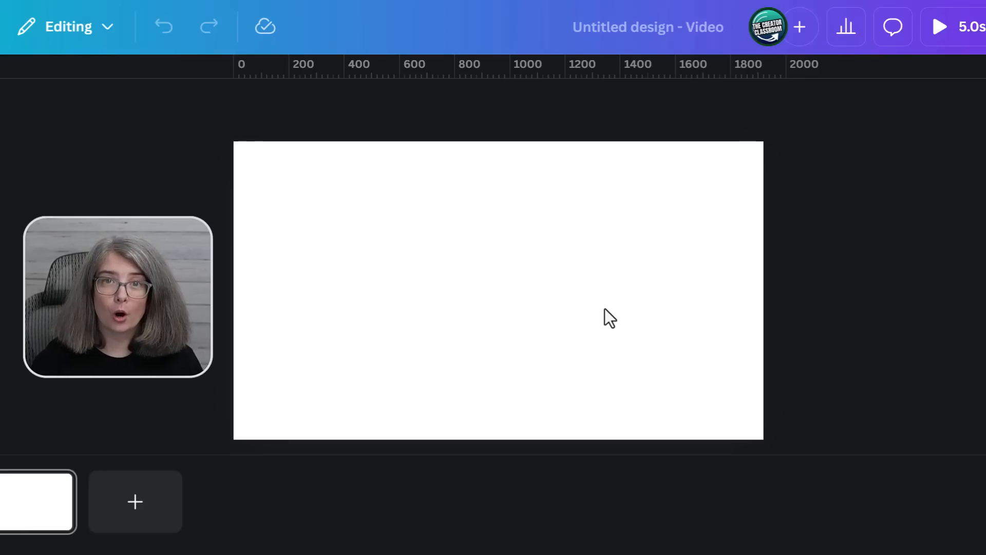
pyautogui.click(454, 326)
pyautogui.press('t')
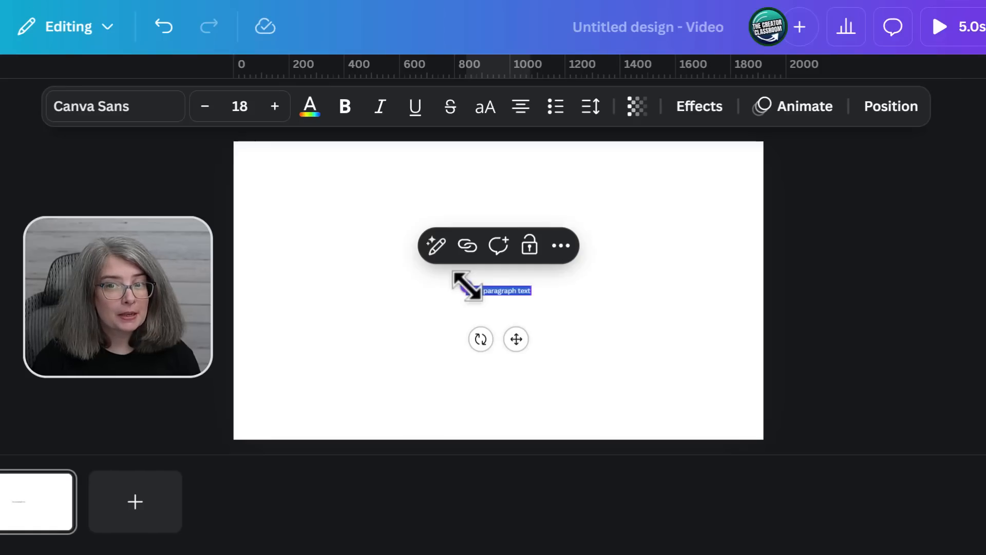
pyautogui.moveTo(466, 286); pyautogui.dragTo(262, 248)
pyautogui.moveTo(531, 299); pyautogui.dragTo(711, 354)
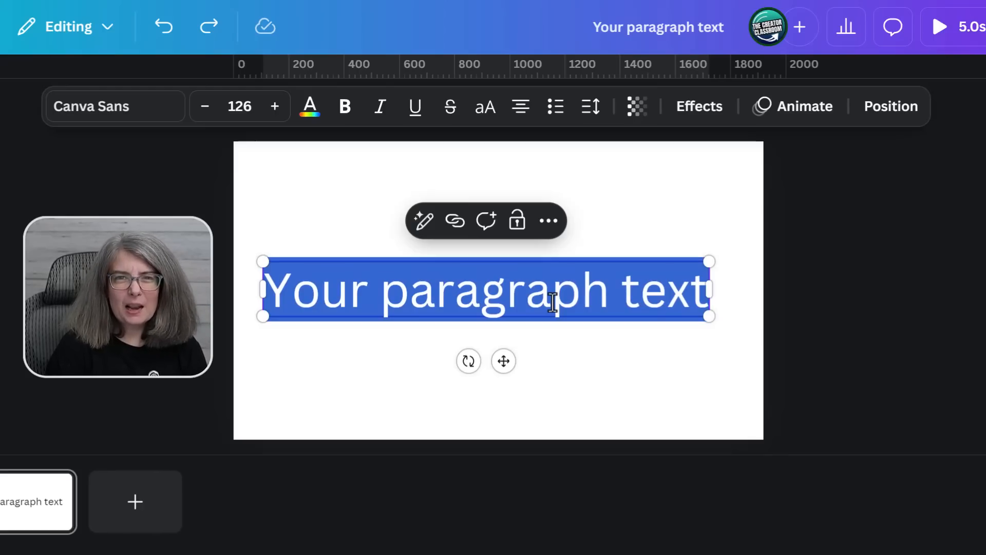
# Step: Replace the placeholder text with "Video Reveal"
pyautogui.write('Video RF')
pyautogui.press('BackSpace')
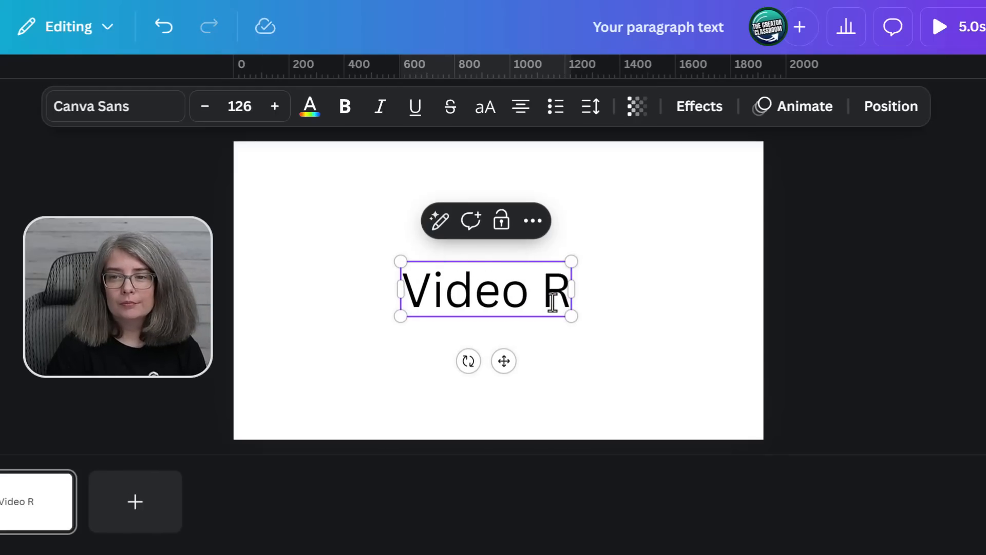
pyautogui.write('eveal')
# Step: Enlarge the Video Reveal text to about size 151 and centre it on the page
pyautogui.moveTo(635, 317); pyautogui.dragTo(689, 348)
pyautogui.click(668, 344)
pyautogui.moveTo(570, 310); pyautogui.dragTo(536, 301)
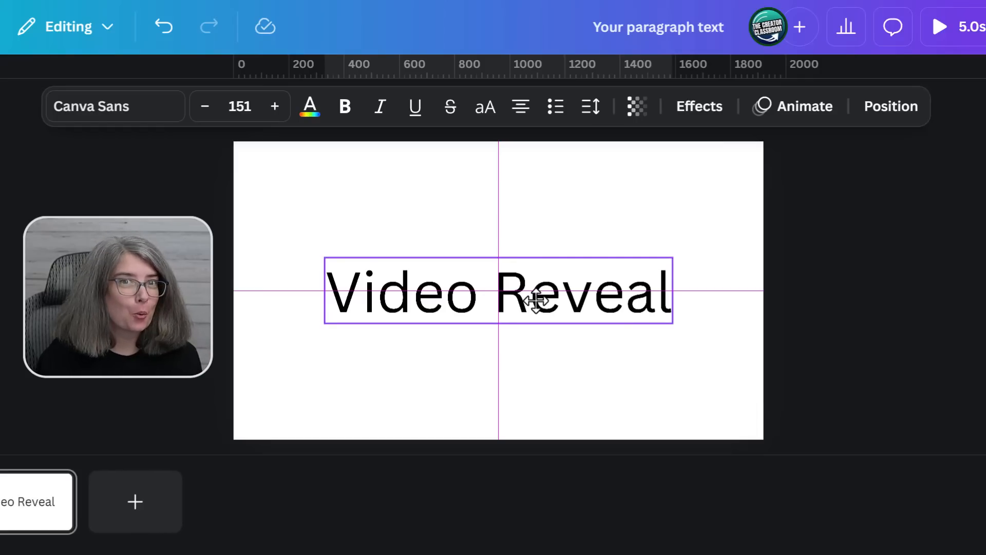
pyautogui.moveTo(536, 301); pyautogui.dragTo(536, 301)
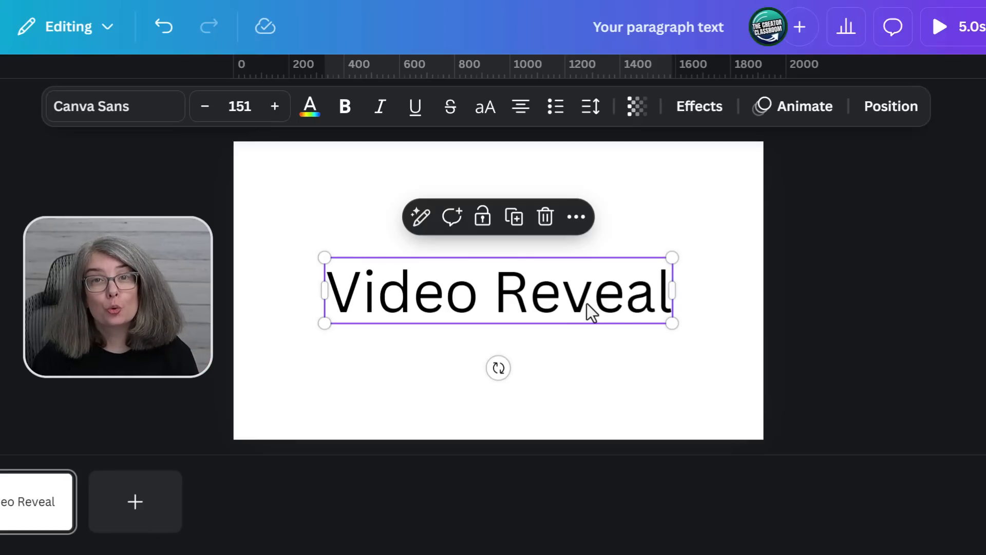
# Step: Try covering the Video Reveal text with the uploaded winged donkey image and enlarge the image over it
pyautogui.click(910, 108)
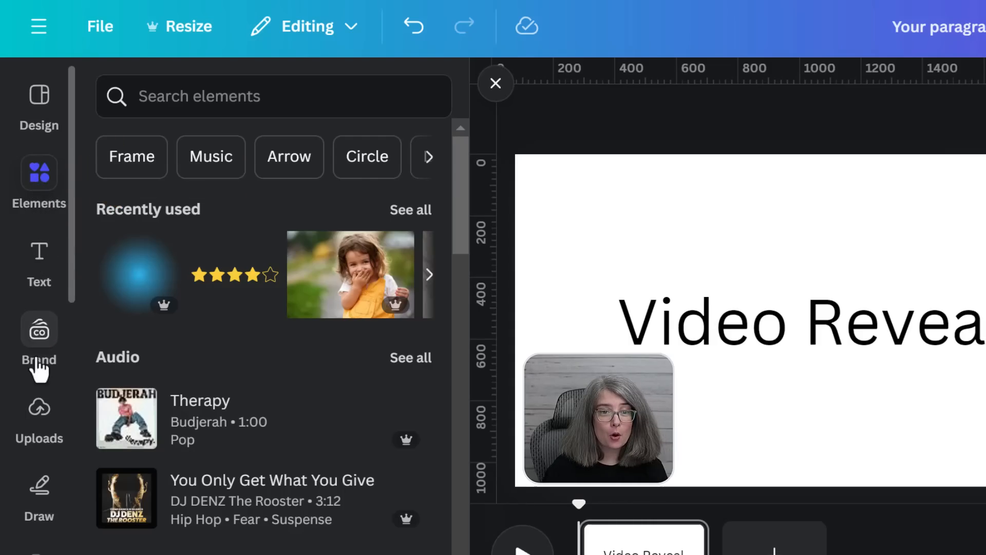
pyautogui.click(34, 441)
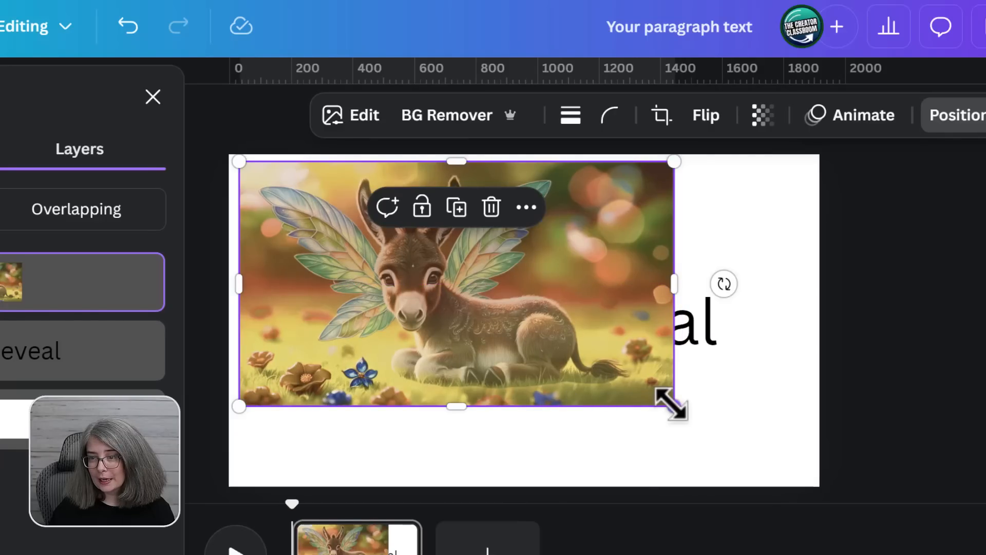
pyautogui.moveTo(671, 404); pyautogui.dragTo(713, 427)
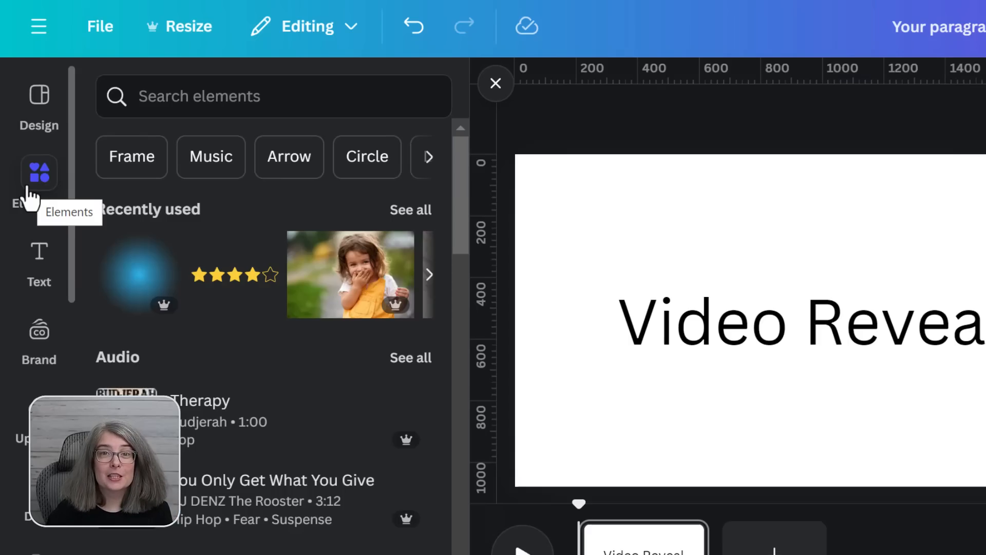
# Step: Search the elements library for "cupcakes" and browse the matching videos
pyautogui.click(175, 103)
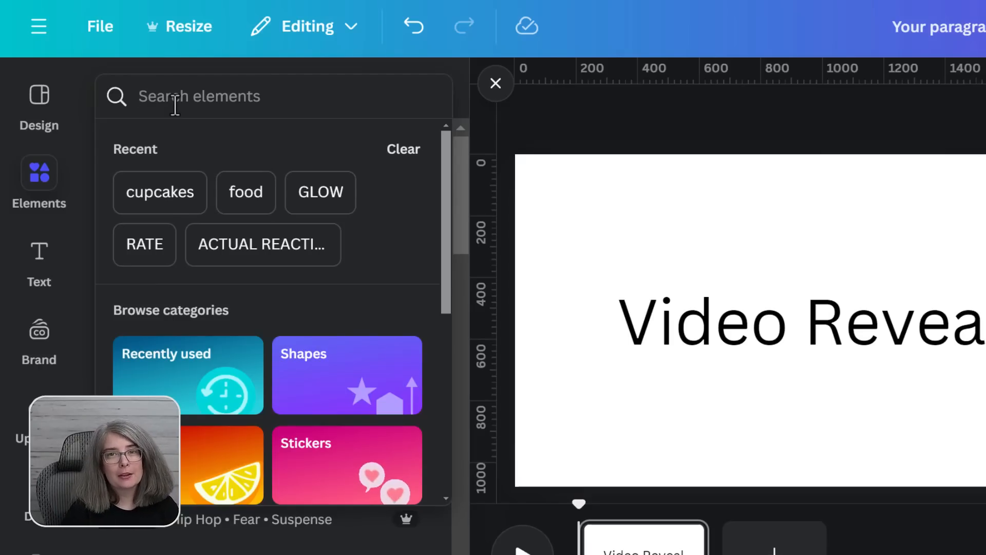
pyautogui.write('cupcakes')
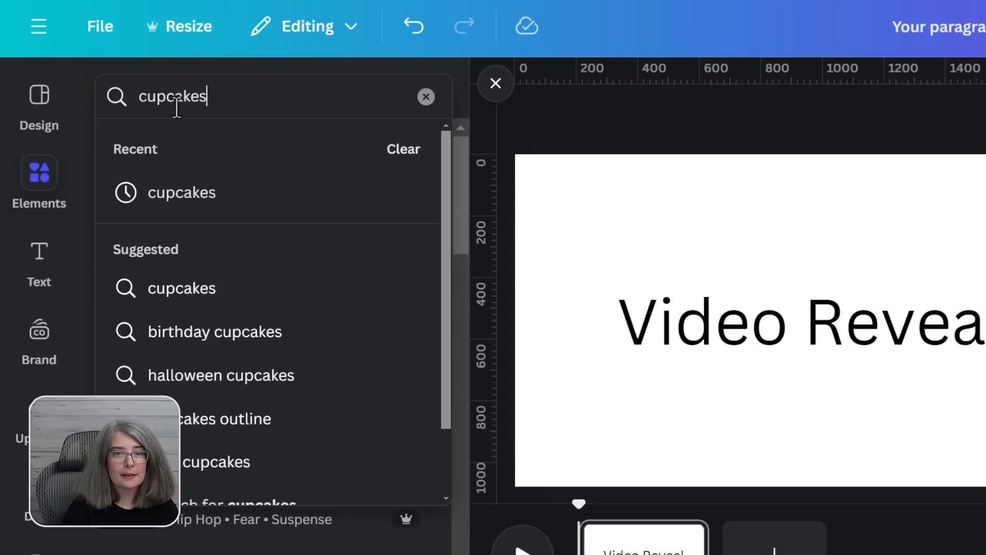
pyautogui.press('Return')
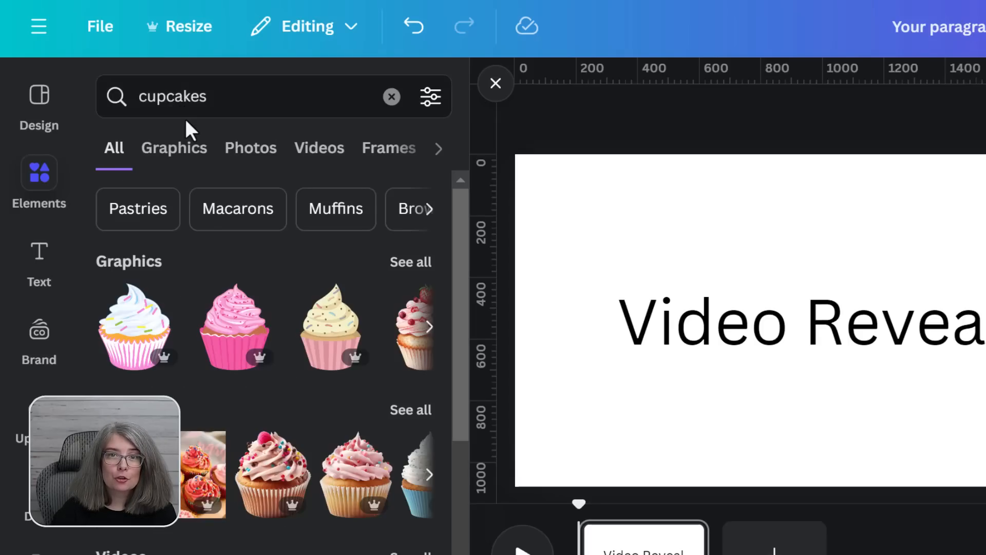
pyautogui.click(245, 154)
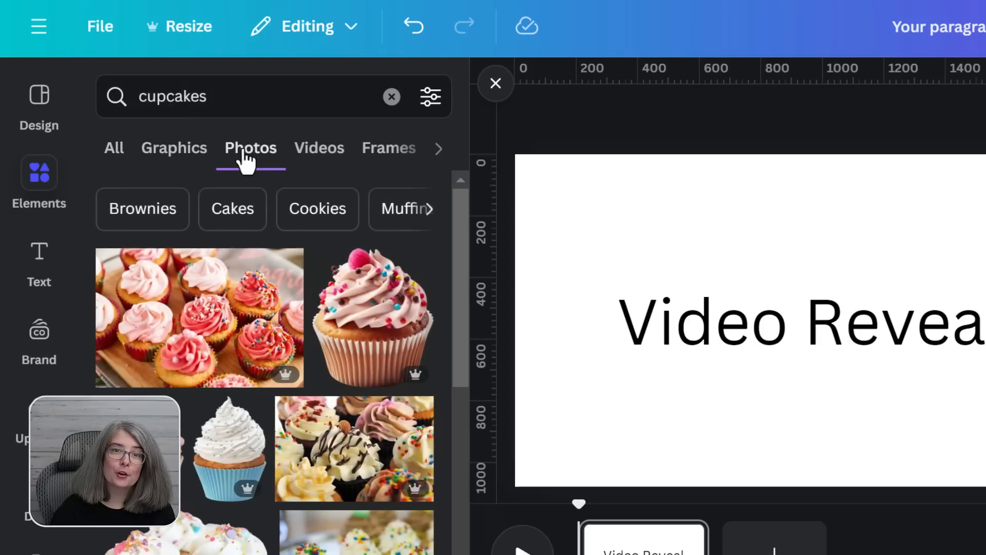
pyautogui.click(319, 152)
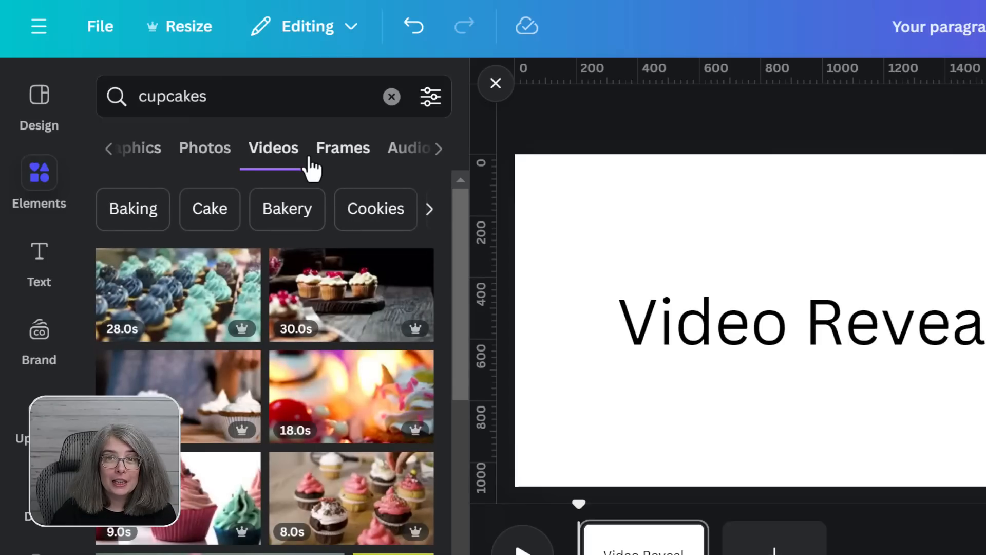
pyautogui.scroll(-10, 265, 251)
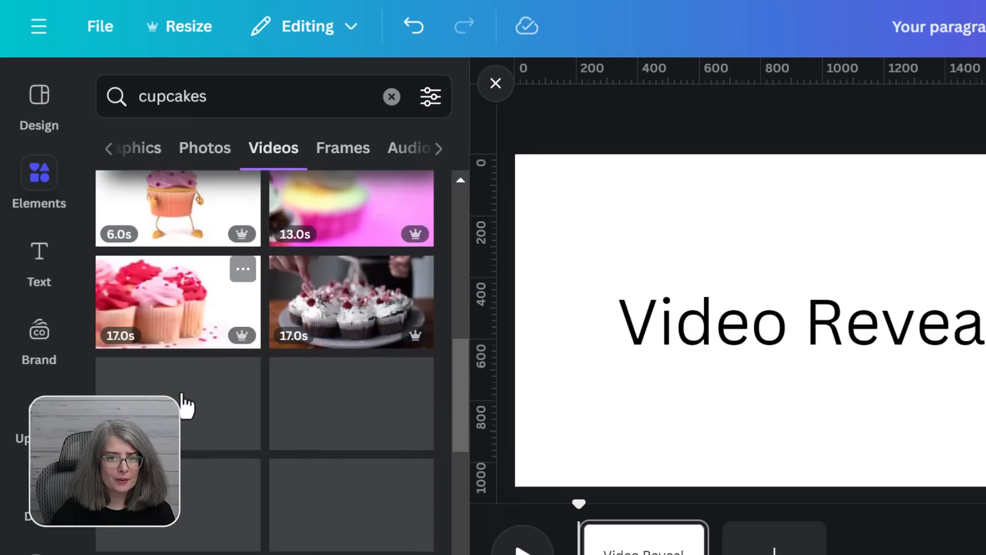
pyautogui.scroll(-5, 188, 349)
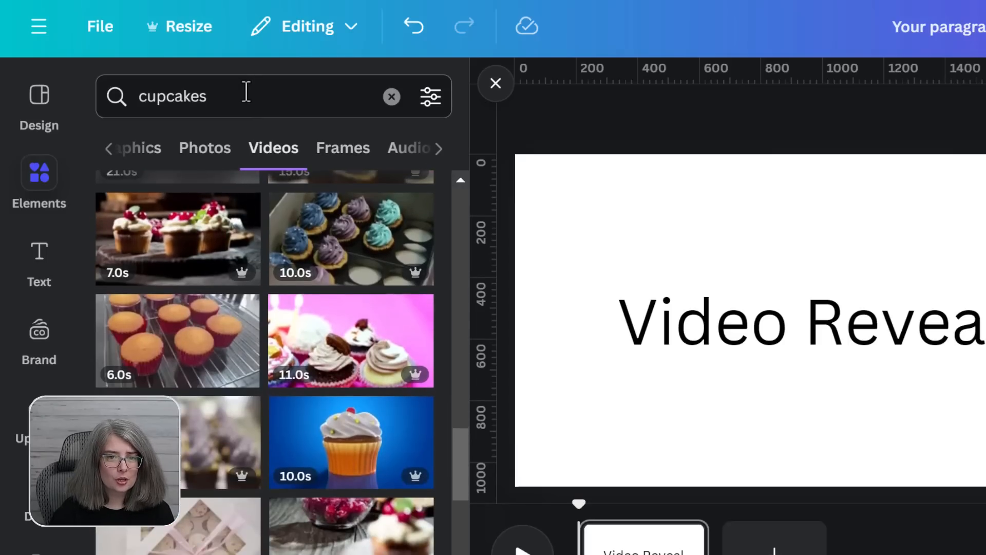
# Step: Search the videos for "cupcake" and place the clip of sprinkled white-frosted cupcakes on the page
pyautogui.click(250, 95)
pyautogui.press('BackSpace')
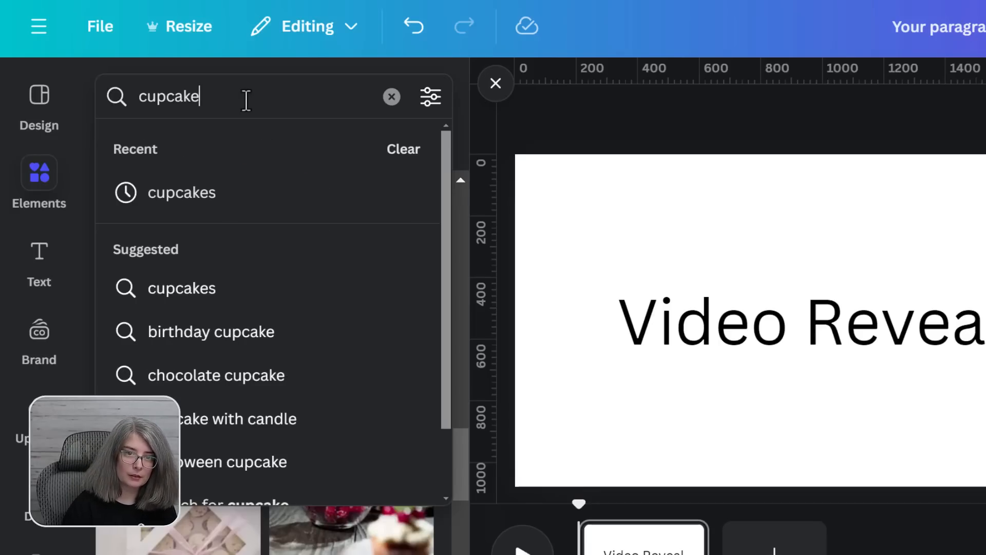
pyautogui.press('Return')
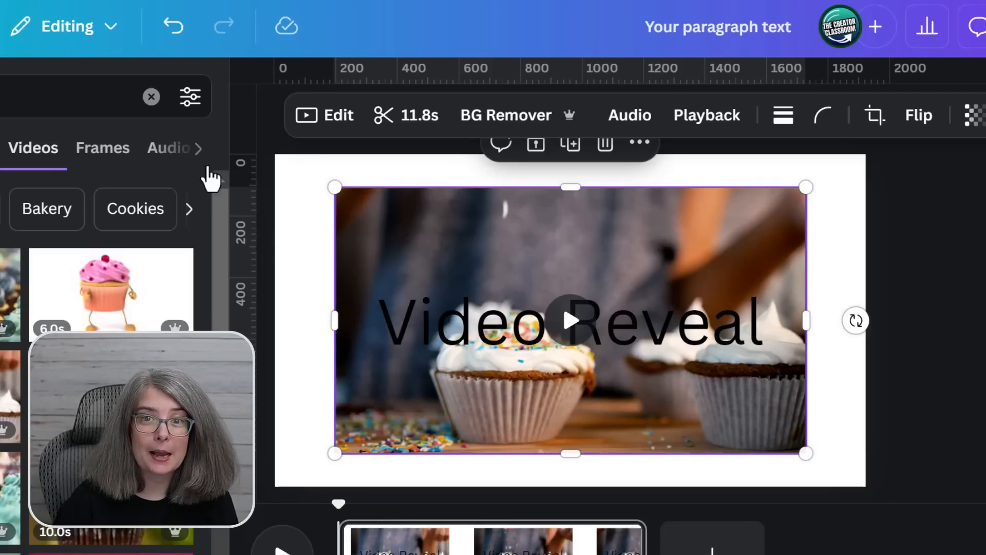
# Step: Move the Video Reveal text layer beneath the cupcake video in the layer order
pyautogui.click(255, 88)
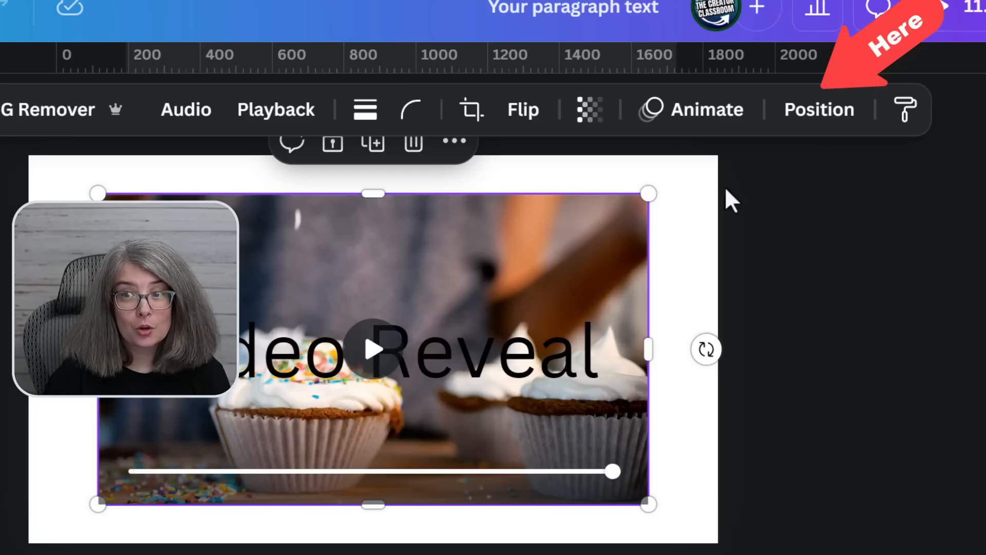
pyautogui.click(822, 112)
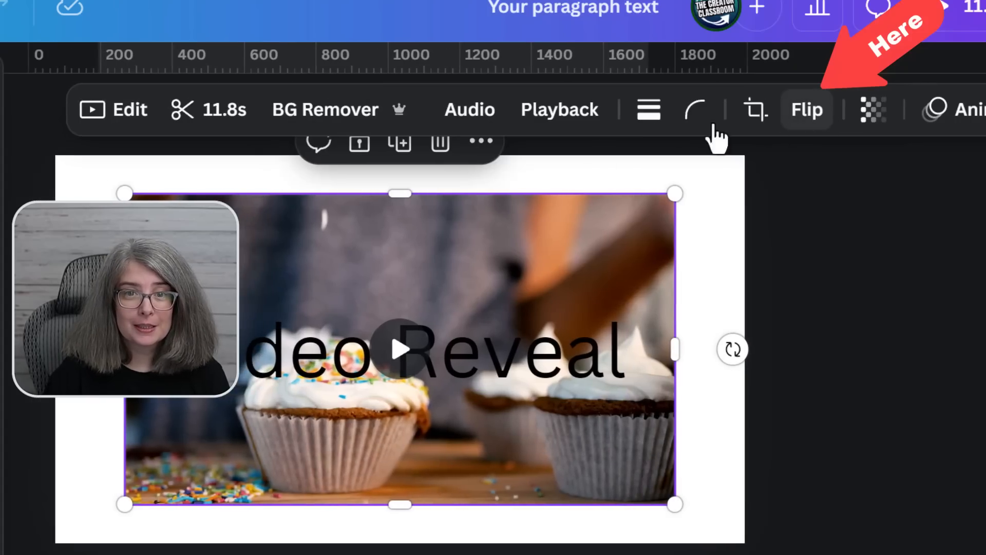
pyautogui.click(0, 165)
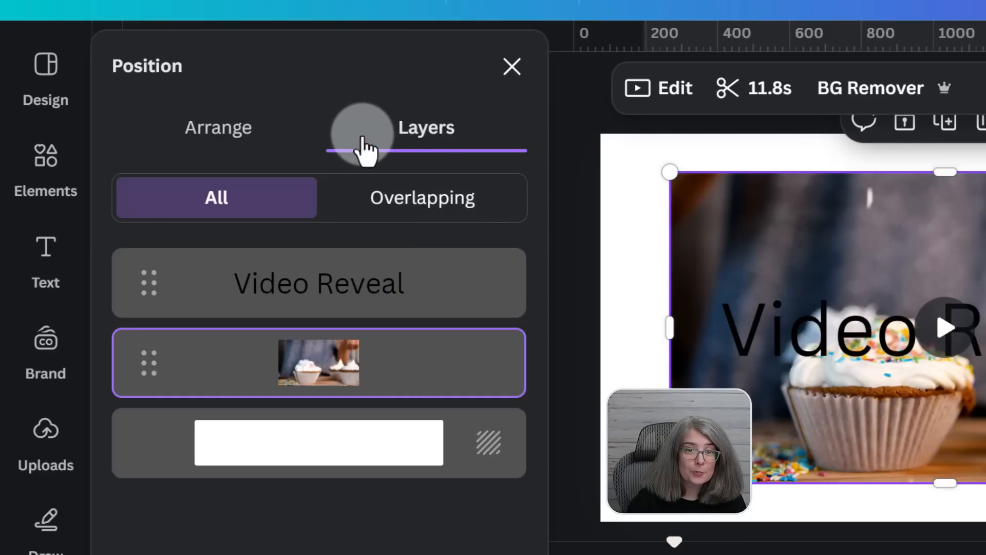
pyautogui.moveTo(311, 288); pyautogui.dragTo(300, 398)
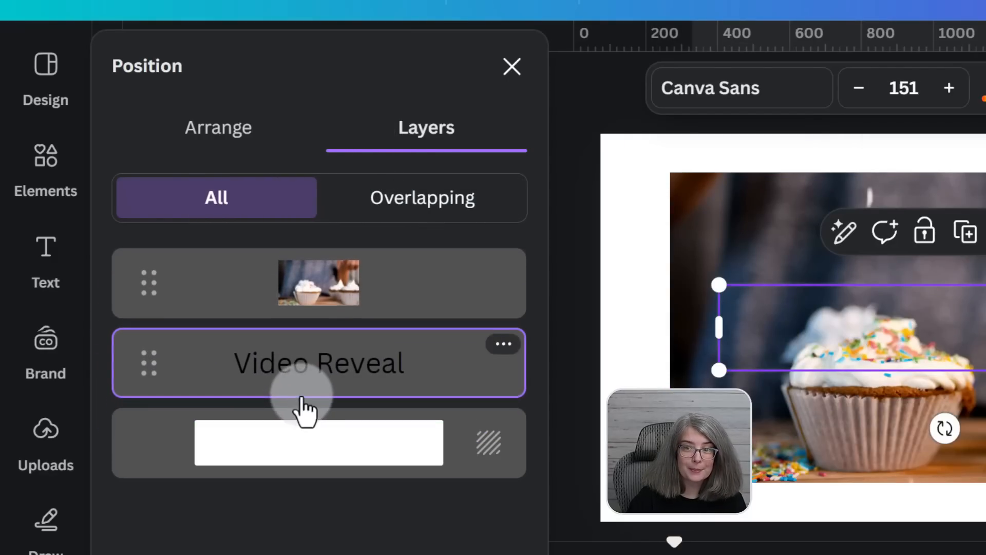
pyautogui.click(588, 320)
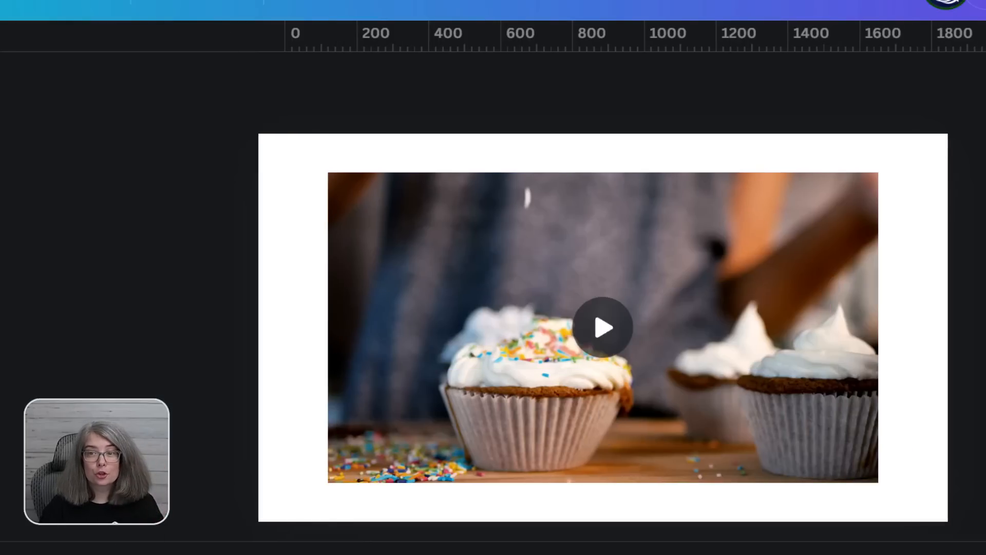
# Step: Align the cupcake video with the page's upper-left corner and enlarge it to fill the whole page
pyautogui.click(693, 282)
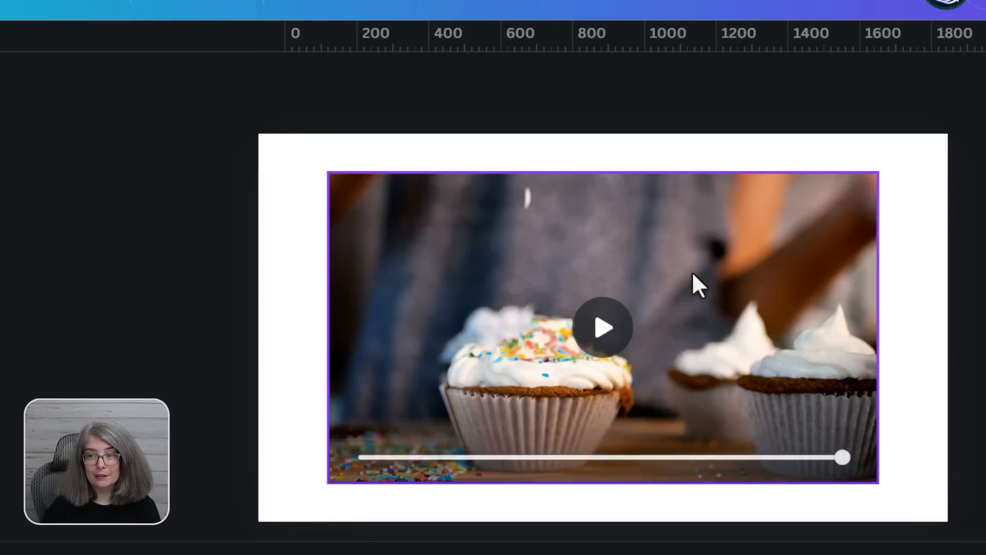
pyautogui.moveTo(693, 282); pyautogui.dragTo(619, 240)
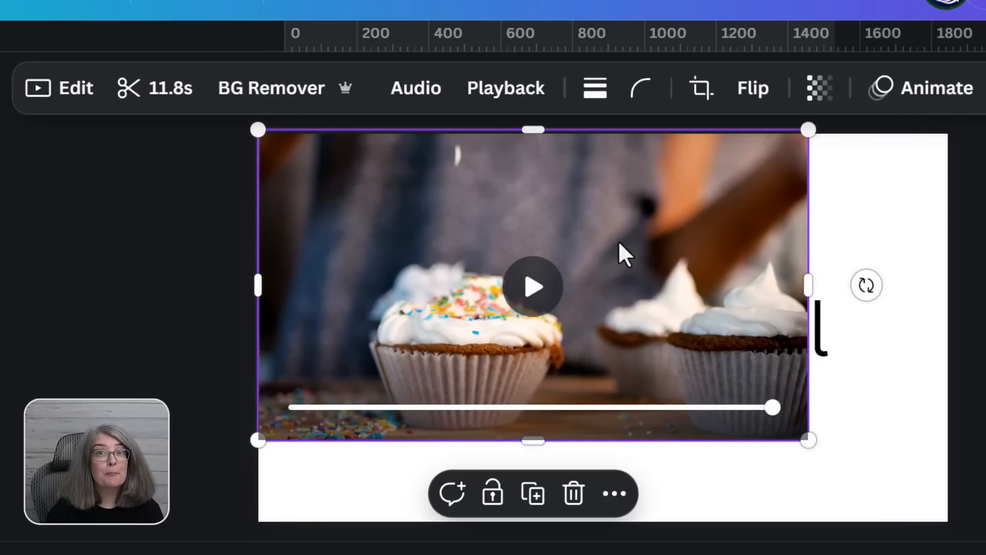
pyautogui.moveTo(814, 441); pyautogui.dragTo(948, 520)
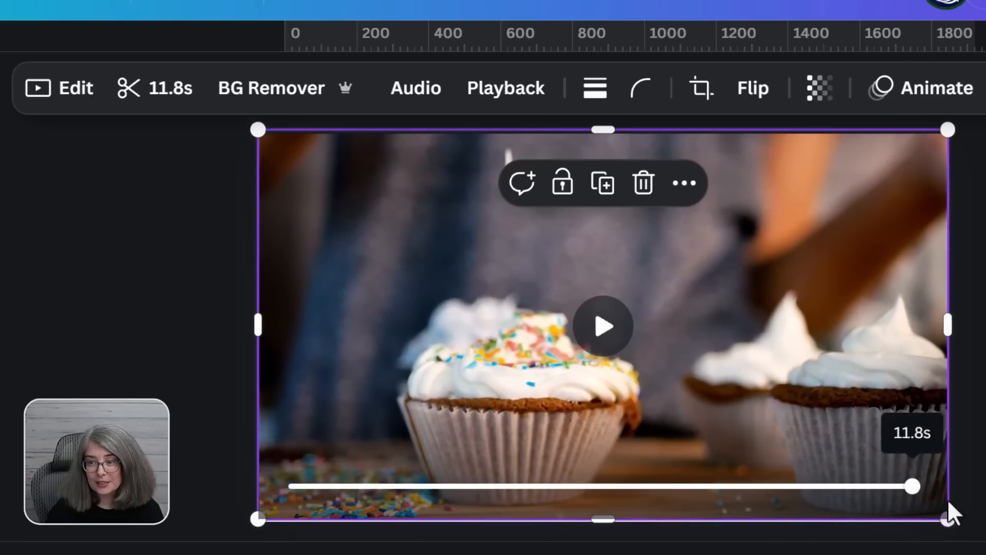
pyautogui.press('t')
pyautogui.moveTo(800, 345); pyautogui.dragTo(792, 349)
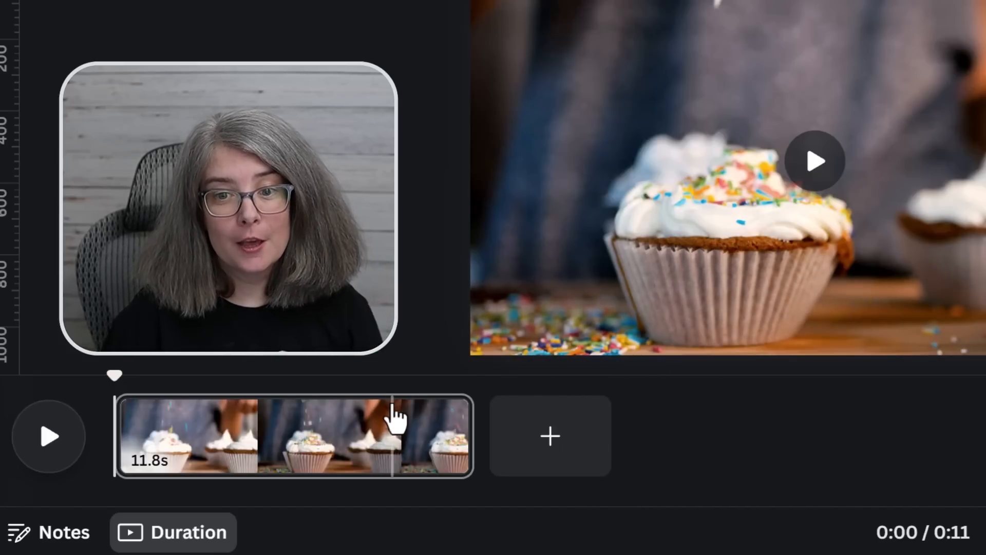
# Step: Trim the end of the cupcake page in the timeline to shorten it to 4.5 seconds
pyautogui.click(422, 437)
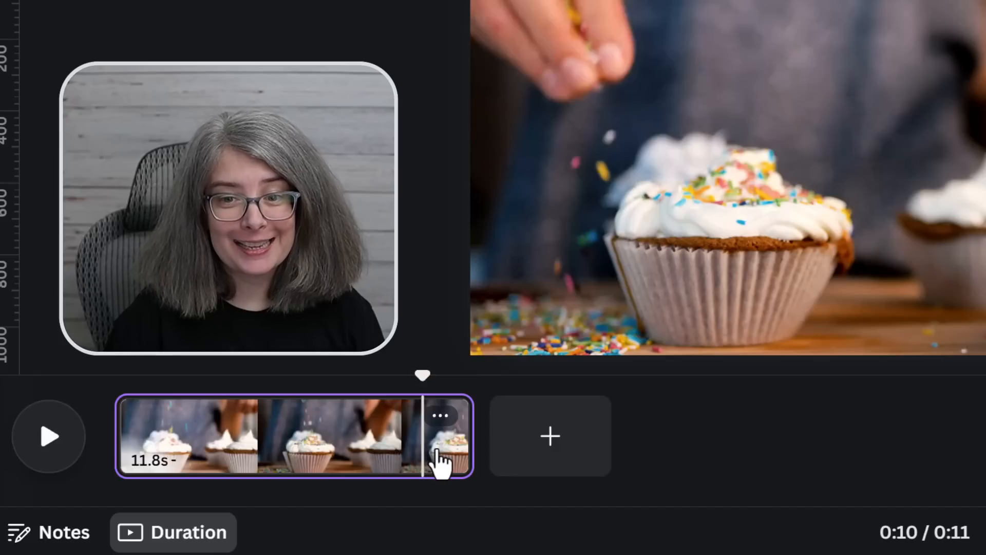
pyautogui.moveTo(467, 435)
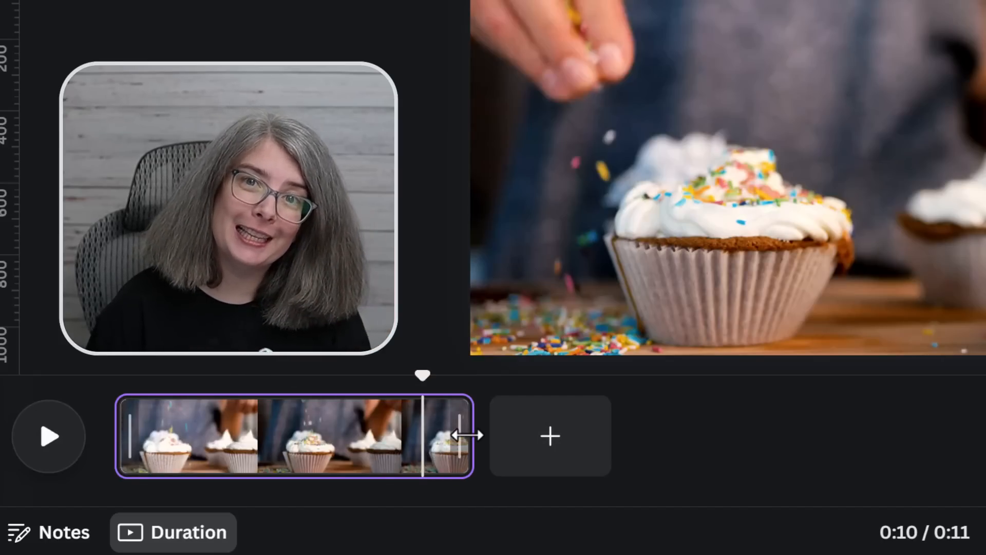
pyautogui.moveTo(430, 458); pyautogui.dragTo(247, 467)
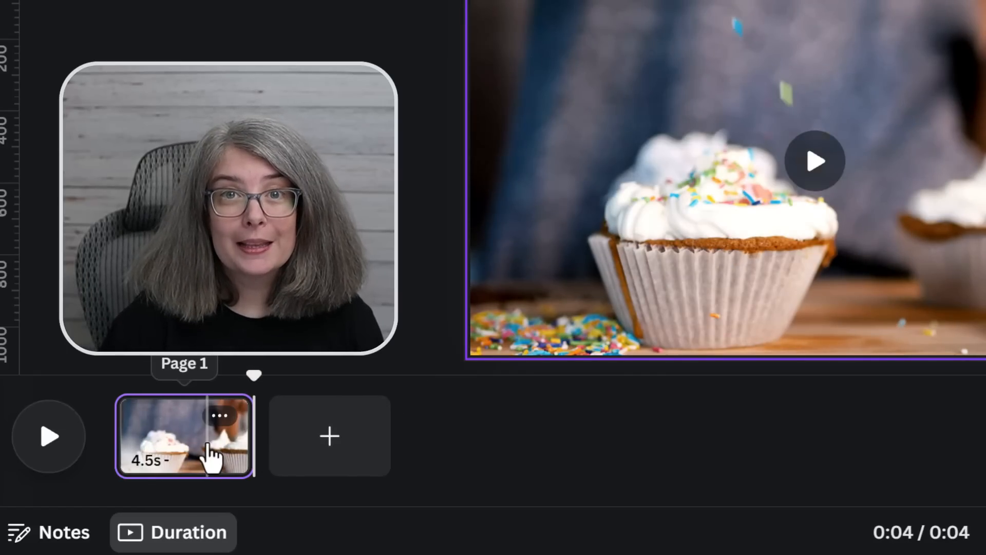
# Step: Adjust which 4.5-second section of the cupcake video plays and scrub through the clip to choose a preview frame
pyautogui.click(858, 180)
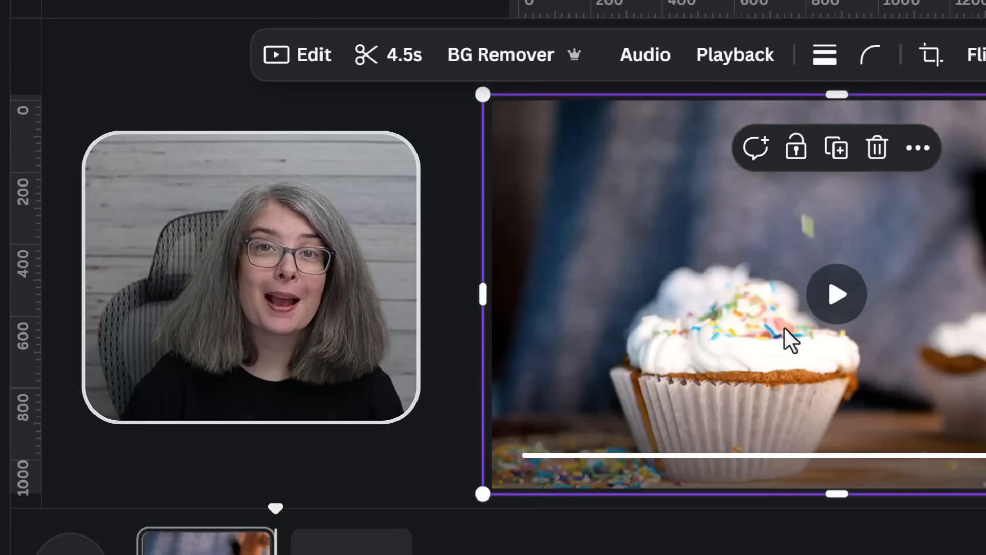
pyautogui.click(403, 57)
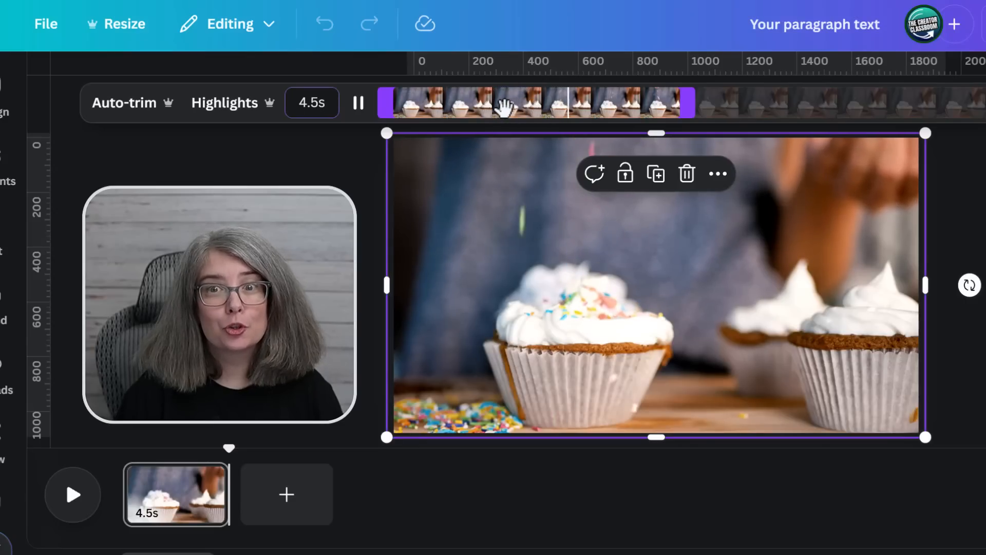
pyautogui.moveTo(510, 103)
pyautogui.mouseDown()
pyautogui.moveTo(940, 149)
pyautogui.moveTo(957, 171)
pyautogui.moveTo(502, 87)
pyautogui.mouseUp()
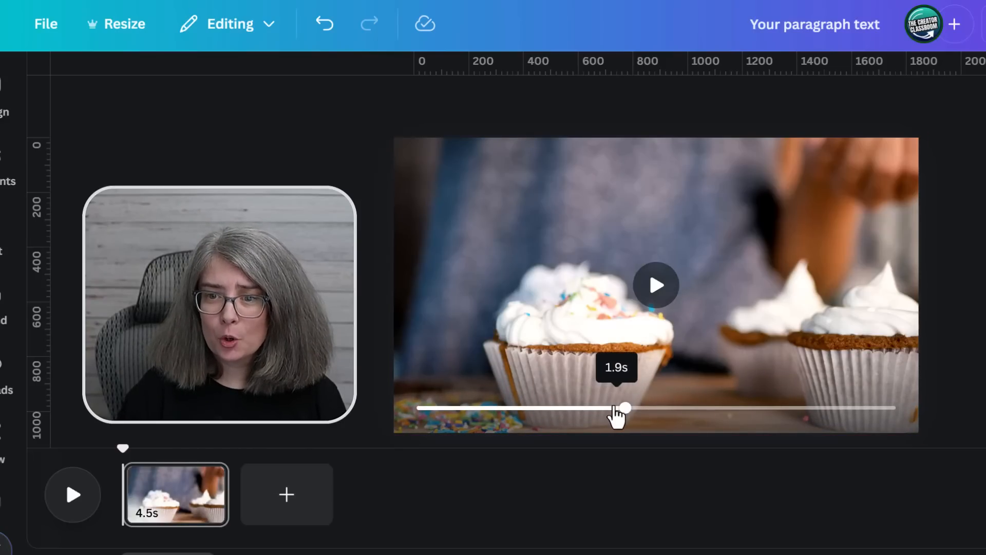
pyautogui.moveTo(626, 409); pyautogui.dragTo(652, 430)
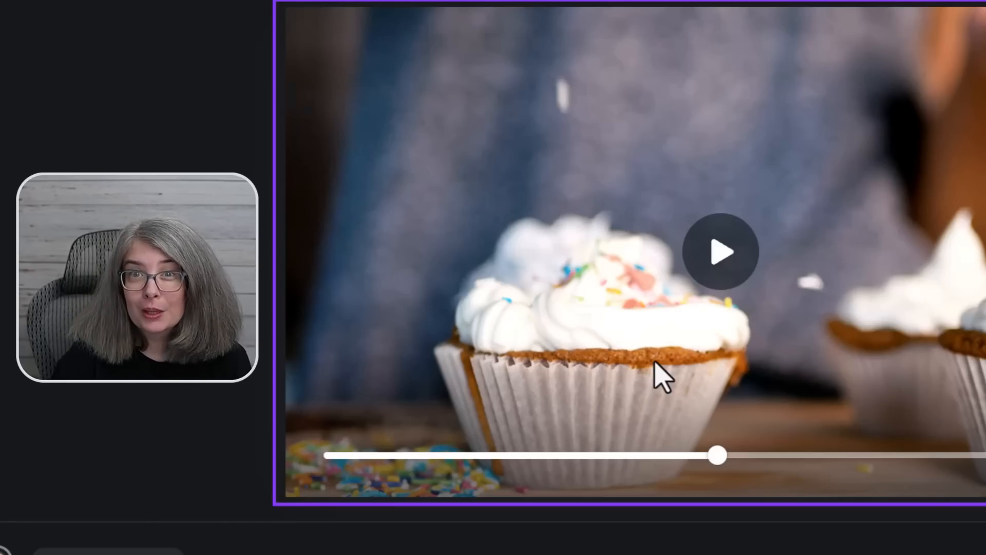
# Step: Move the cupcake video aside to select the page background behind it, and return the video to the page's upper-left corner
pyautogui.click(343, 63)
pyautogui.moveTo(344, 62); pyautogui.dragTo(384, 134)
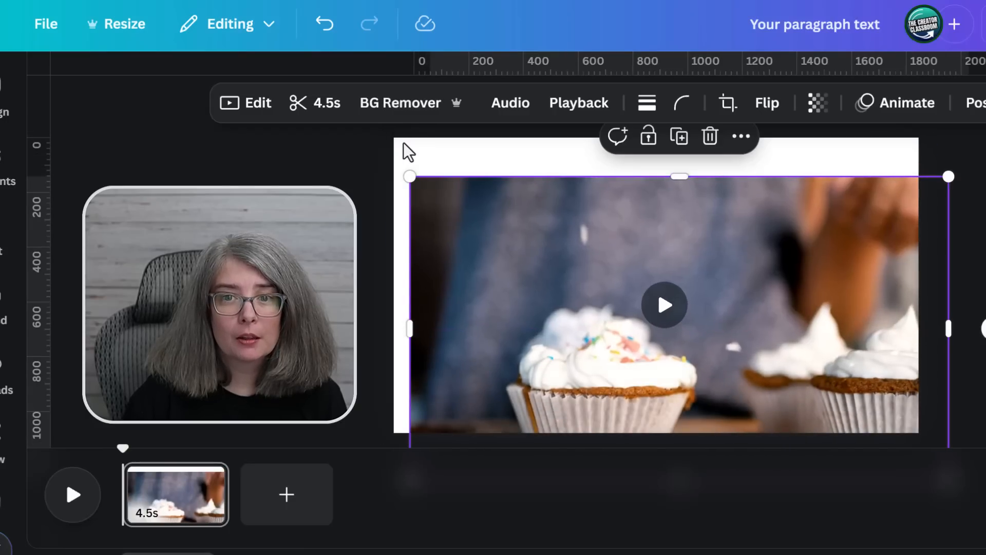
pyautogui.click(408, 153)
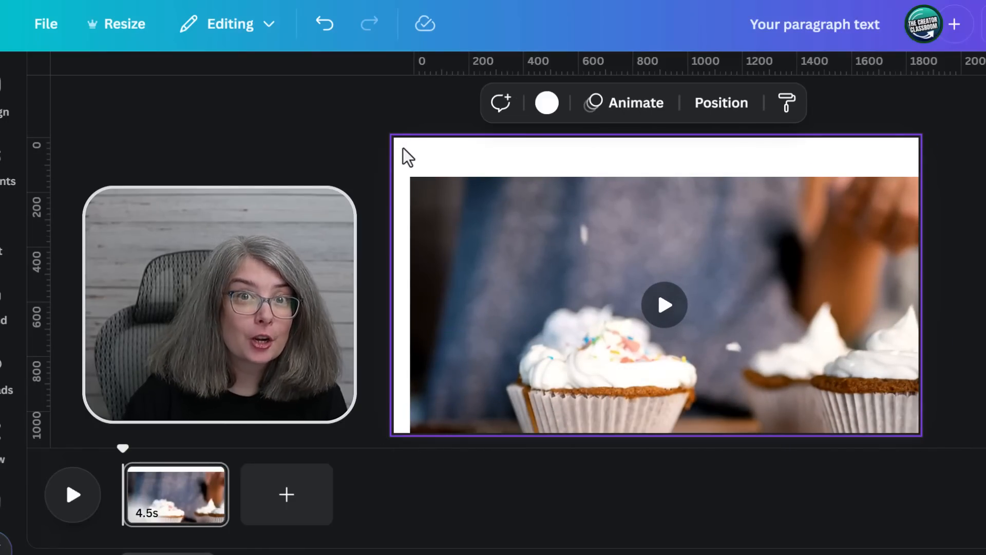
pyautogui.moveTo(513, 322); pyautogui.dragTo(498, 280)
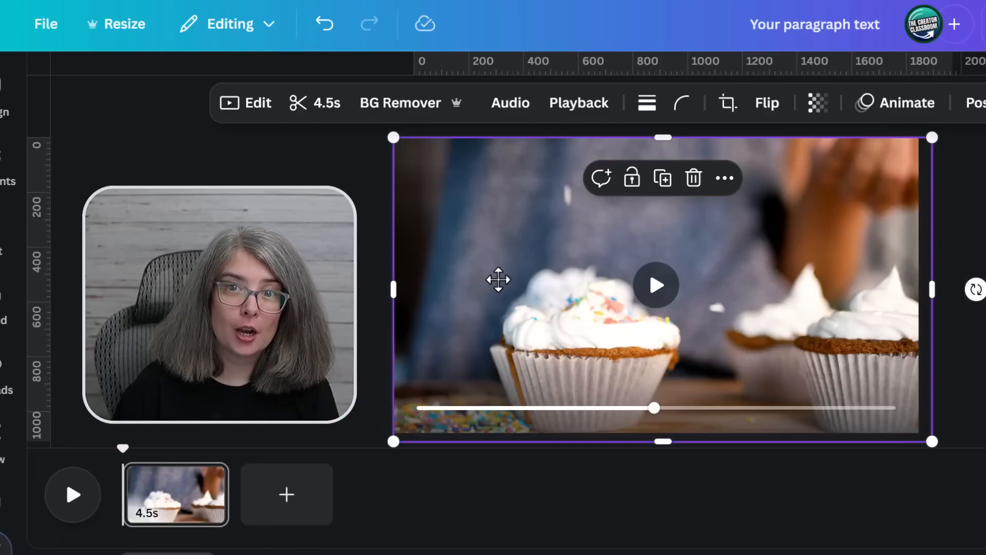
# Step: Capture a small screen region of the front cupcake's frosting and wrapper, paste it onto the page, and move it towards the left edge
pyautogui.press('shift+super+s')
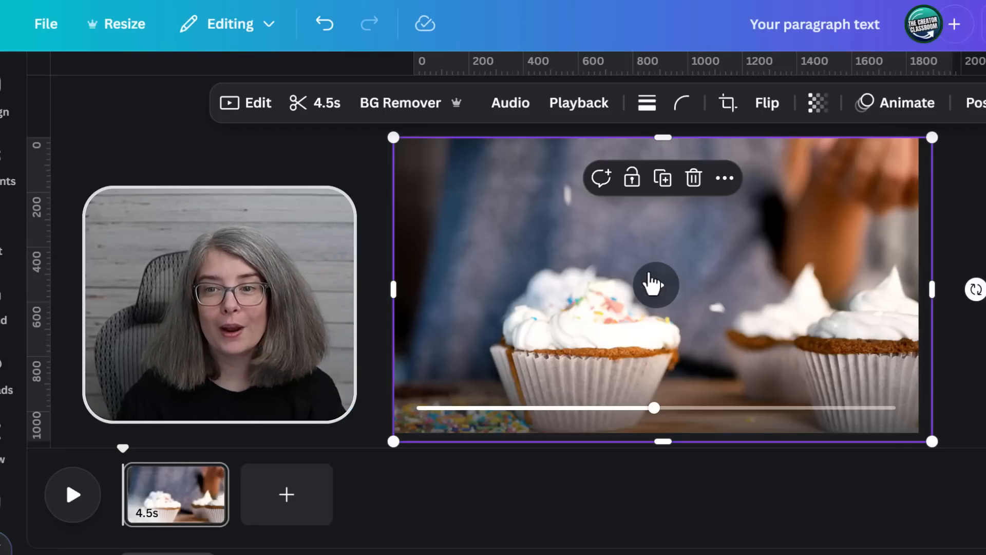
pyautogui.press('shift+super+s')
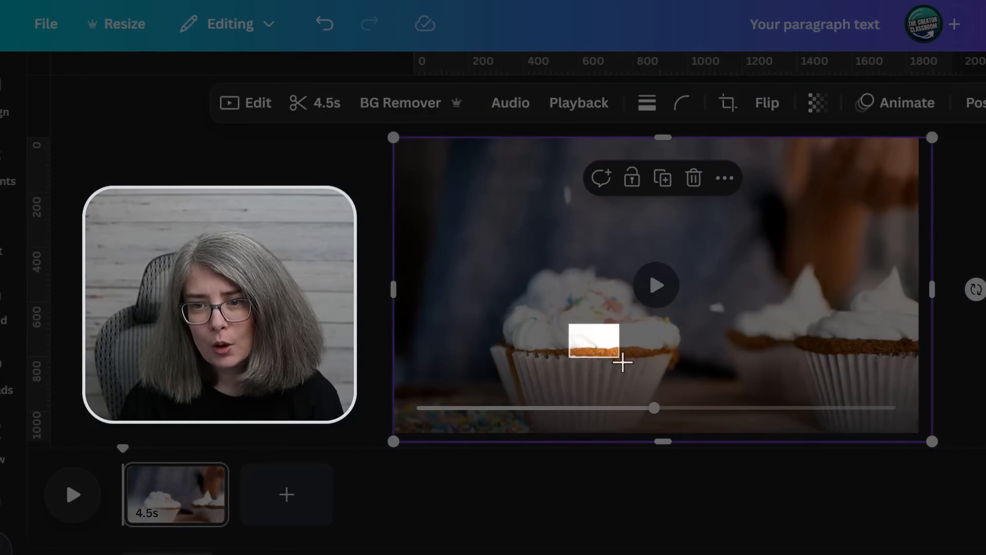
pyautogui.moveTo(642, 380); pyautogui.dragTo(642, 379)
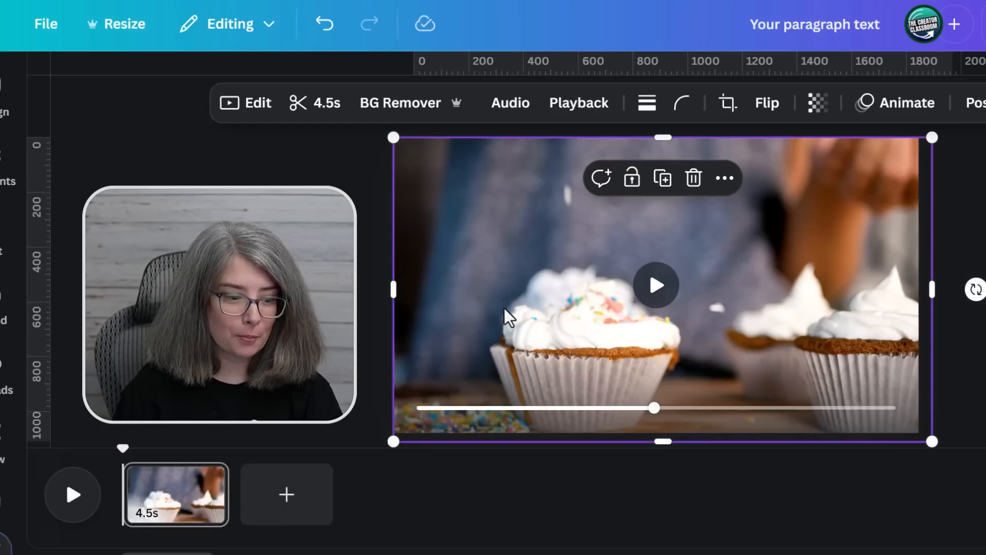
pyautogui.hotkey('ctrl', 'v')
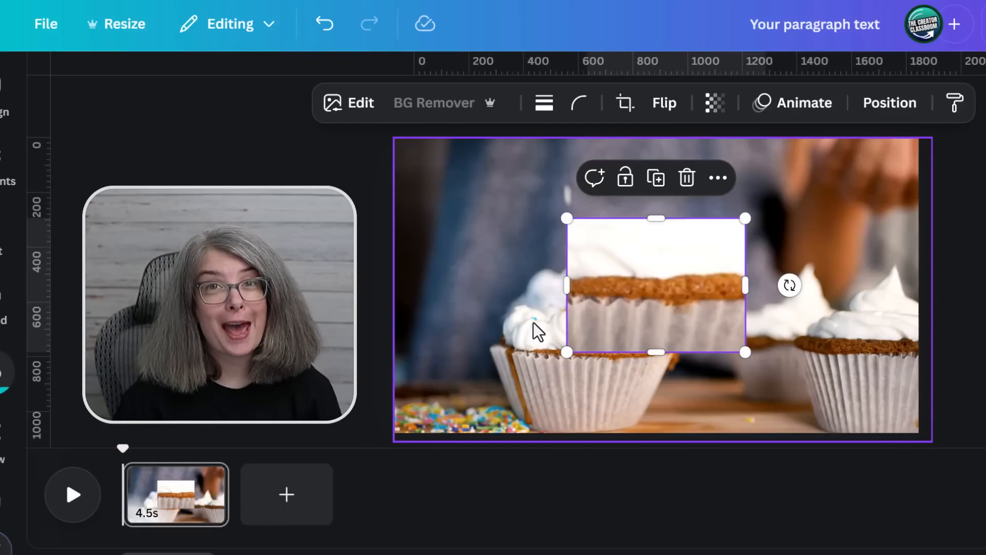
pyautogui.moveTo(613, 285); pyautogui.dragTo(455, 264)
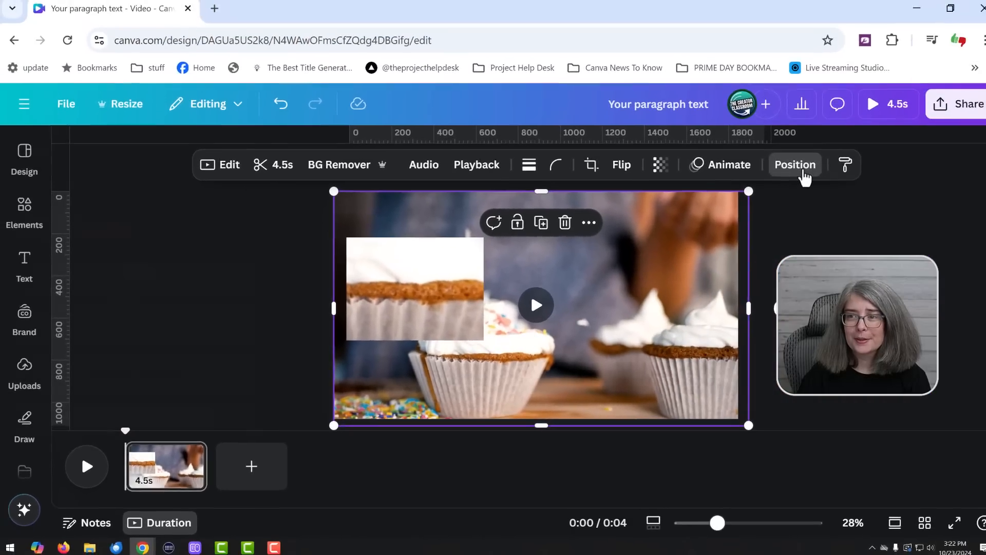
# Step: Set the page background color to the cupcake orange #b56423 from the pasted image's photo colors
pyautogui.click(890, 103)
pyautogui.click(132, 430)
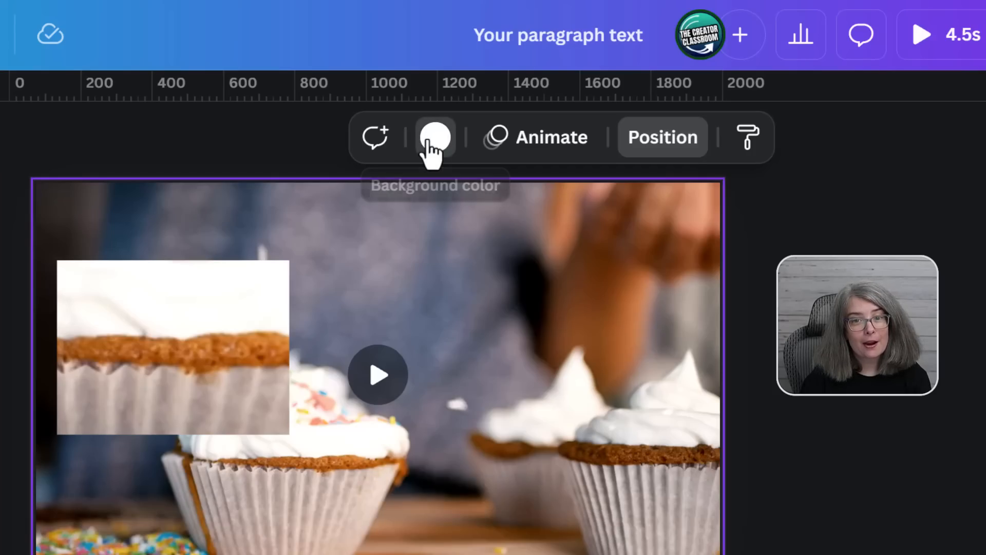
pyautogui.click(435, 137)
pyautogui.scroll(-4, 231, 350)
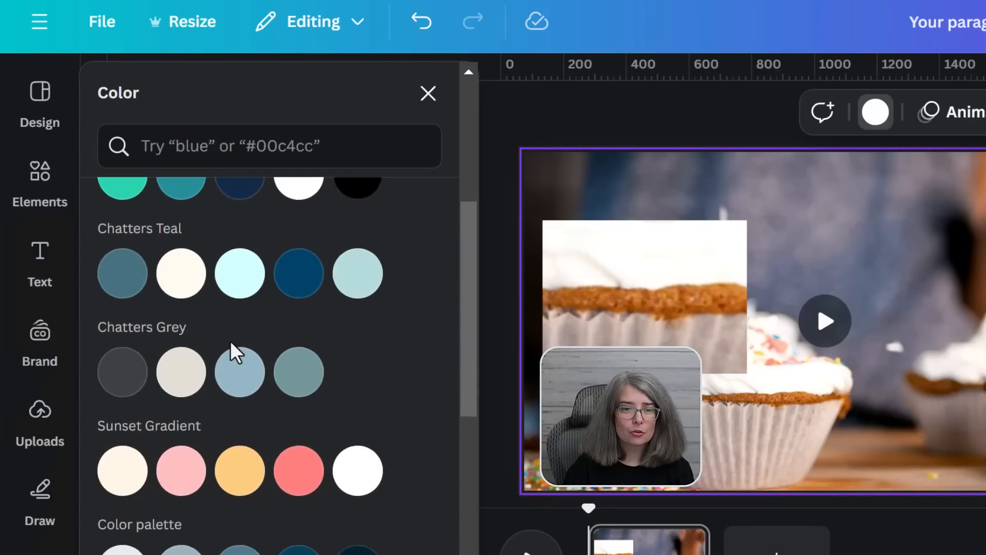
pyautogui.scroll(-6, 231, 349)
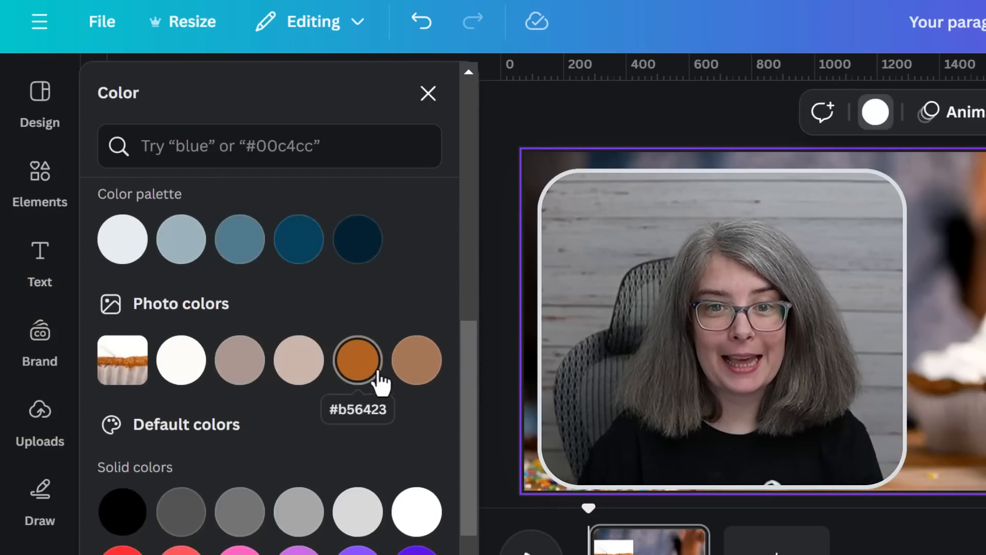
pyautogui.click(377, 378)
# Step: Look up the option for applying the pasted cupcake image's colors to the page
pyautogui.click(616, 302)
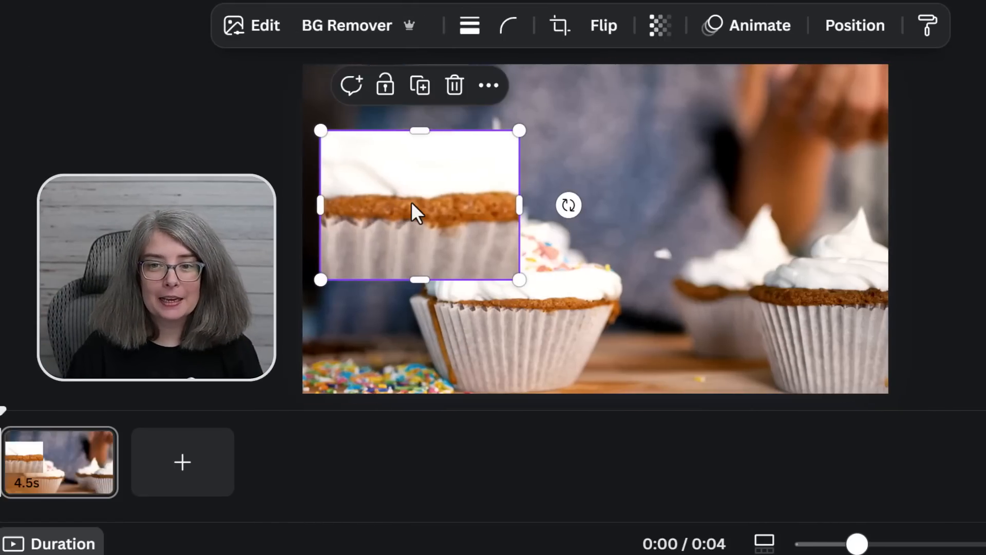
pyautogui.rightClick(409, 203)
pyautogui.moveTo(408, 202)
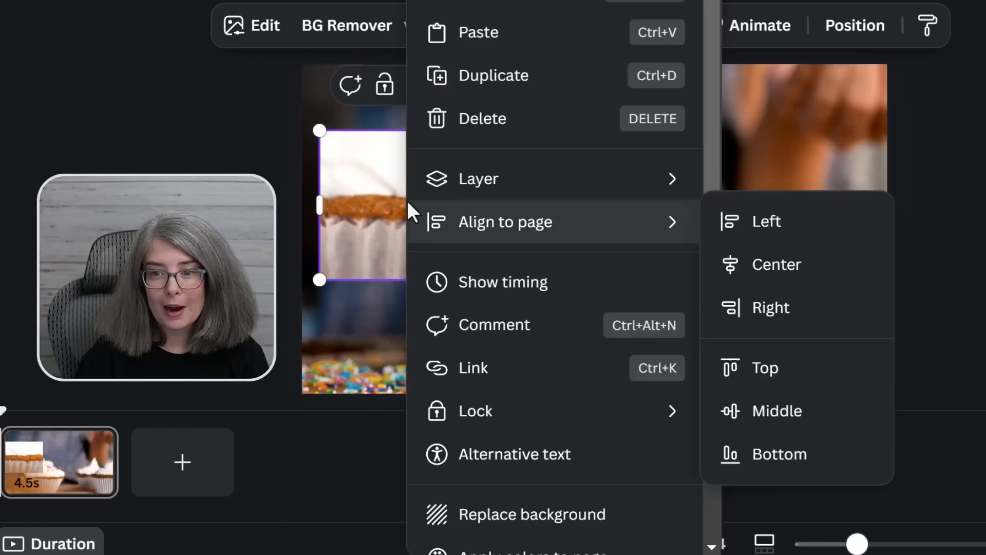
pyautogui.scroll(-2, 504, 292)
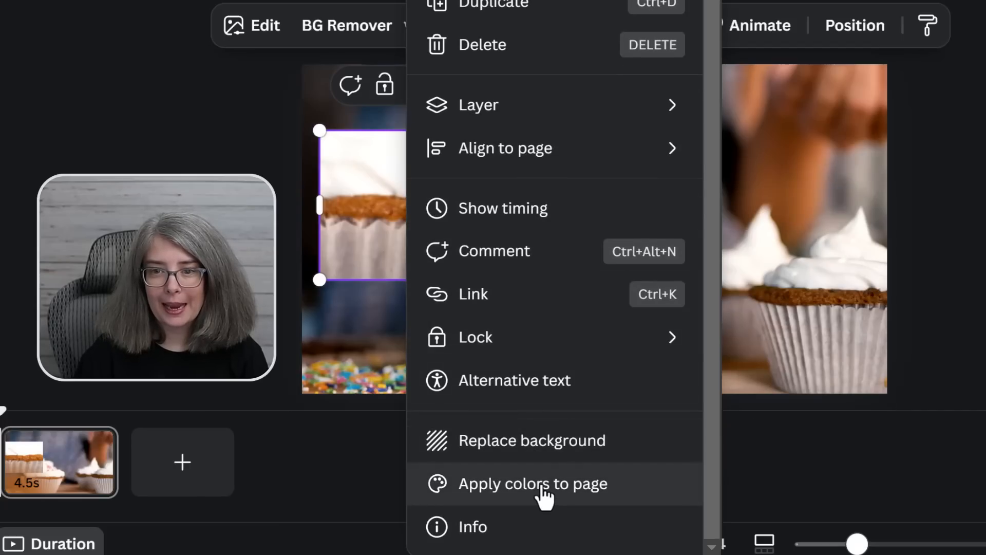
pyautogui.click(544, 494)
# Step: Select the Video Reveal text in the layer list and change its text color to white
pyautogui.click(680, 254)
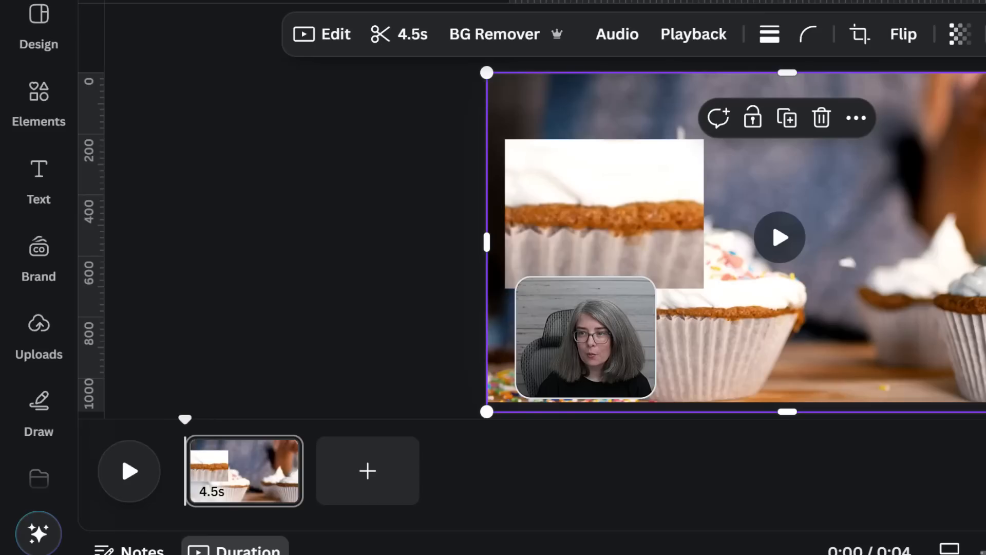
pyautogui.click(855, 26)
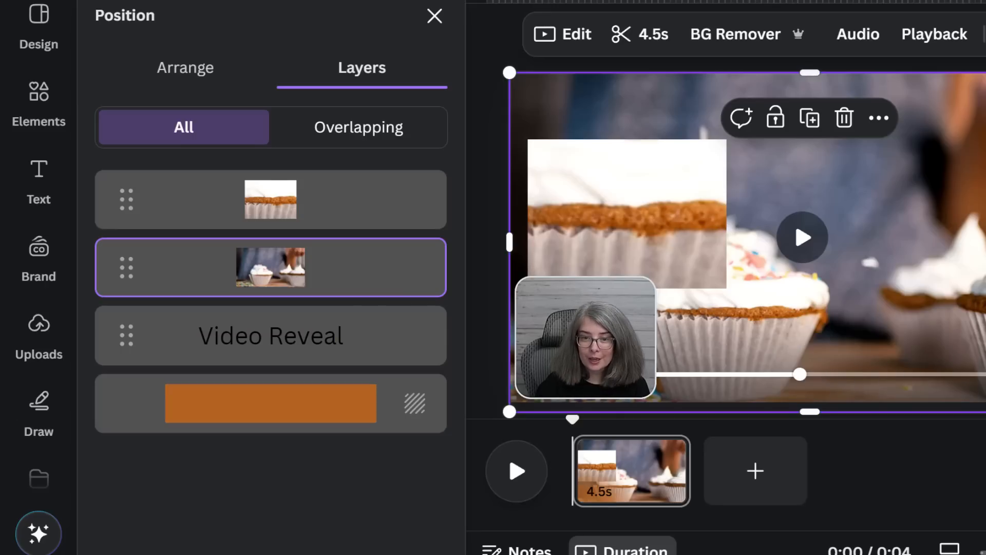
pyautogui.click(386, 354)
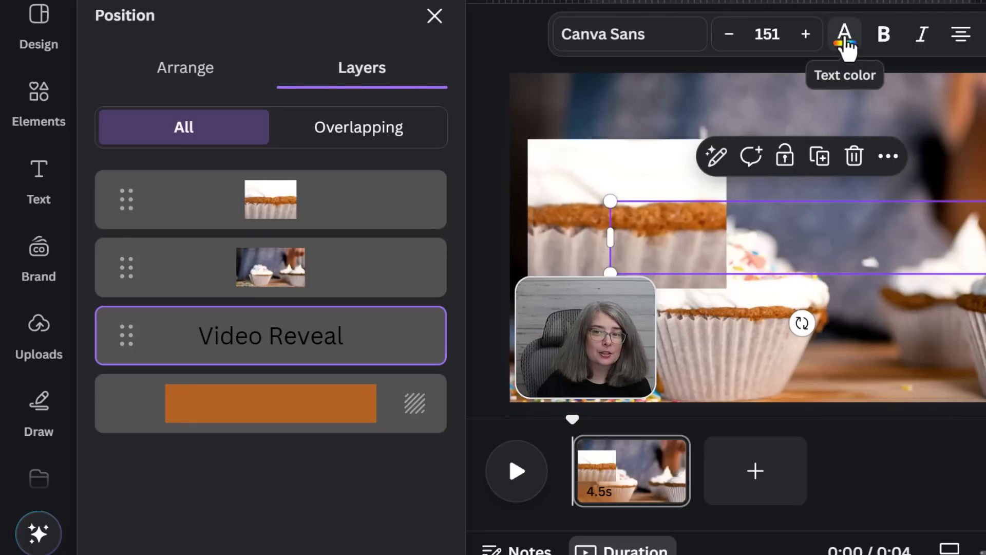
pyautogui.click(845, 46)
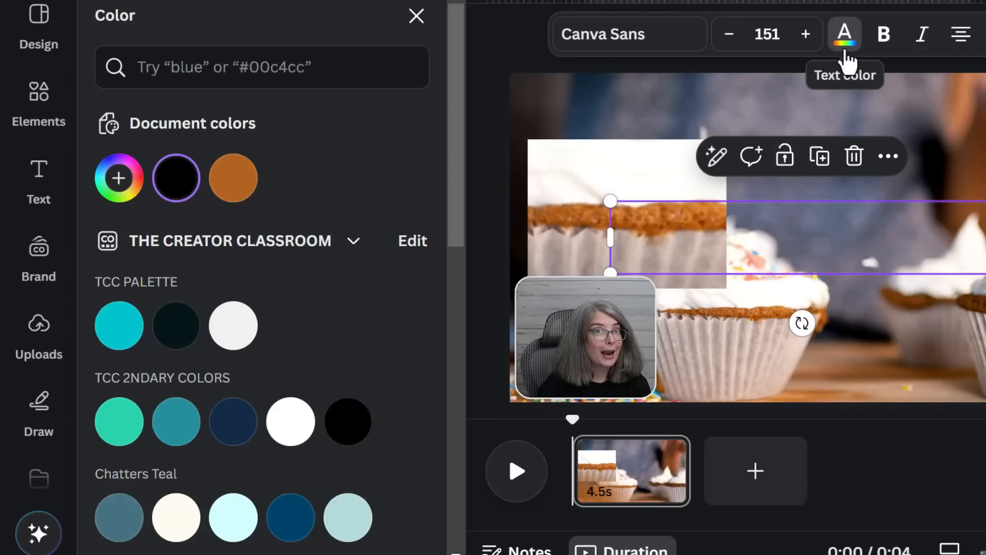
pyautogui.scroll(-10, 234, 234)
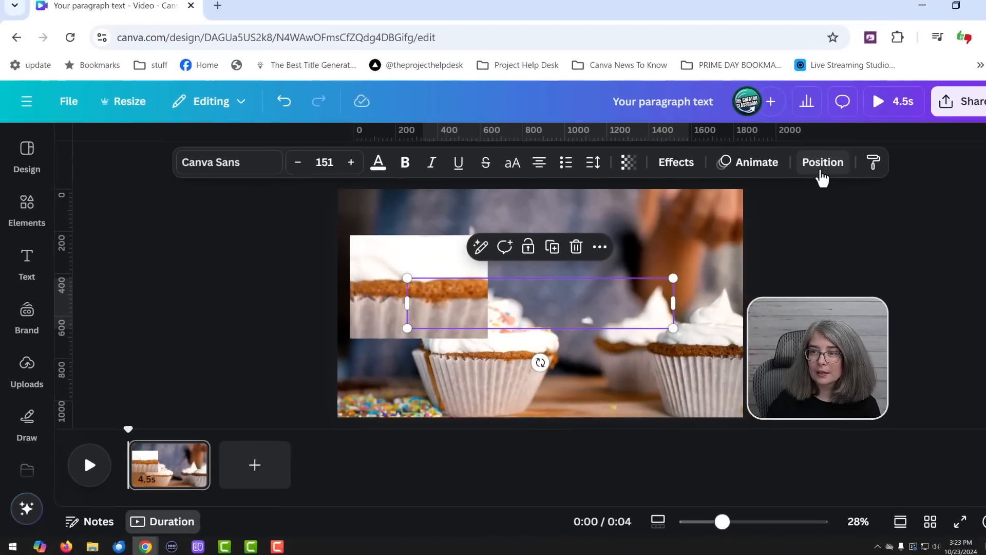
# Step: Check the layer stack from the background up to the pasted cupcake image, and delete that image from the page
pyautogui.click(820, 164)
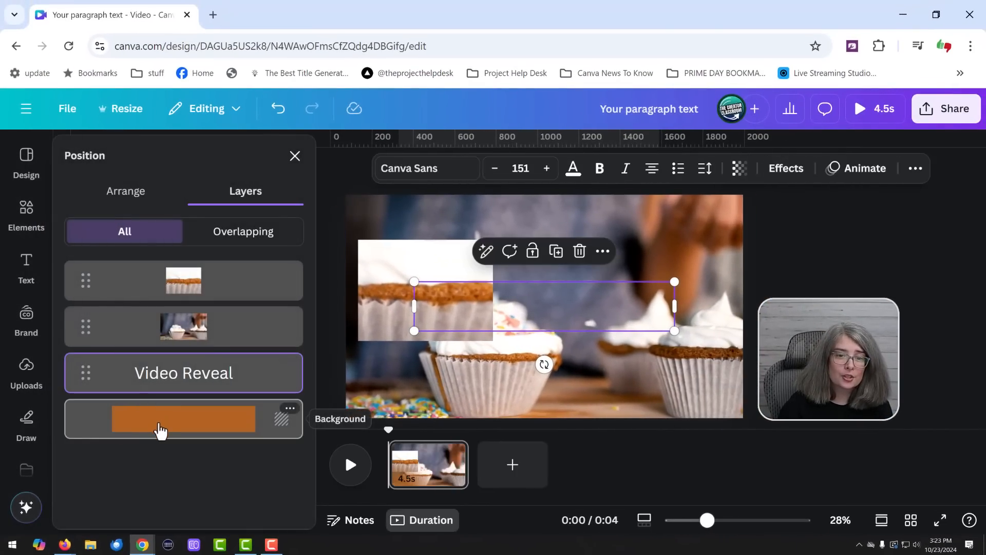
pyautogui.click(160, 431)
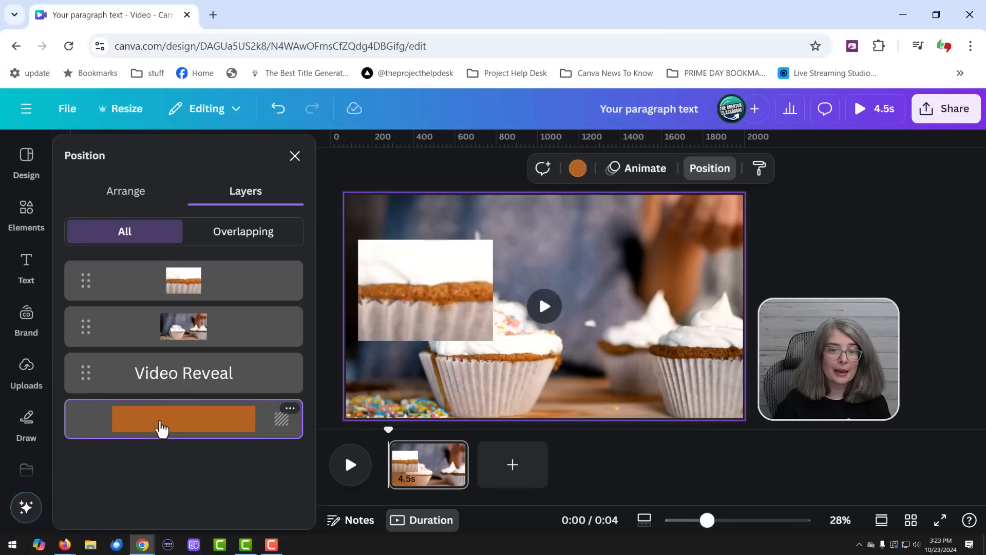
pyautogui.click(187, 386)
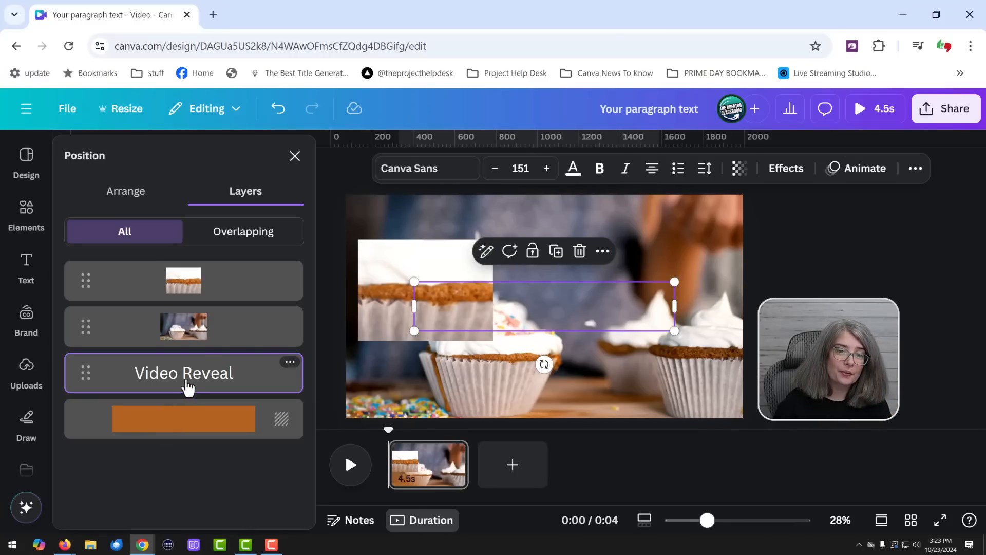
pyautogui.click(219, 340)
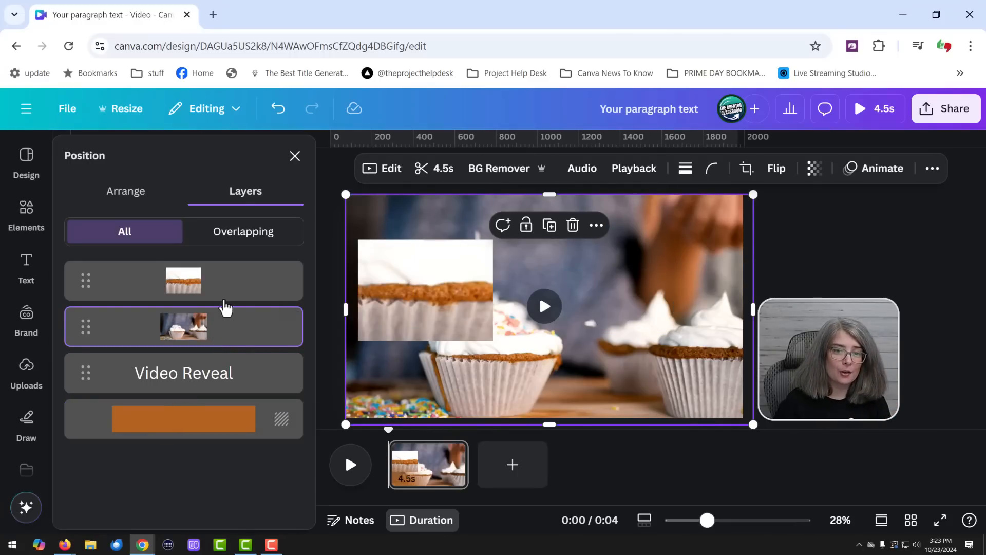
pyautogui.click(236, 286)
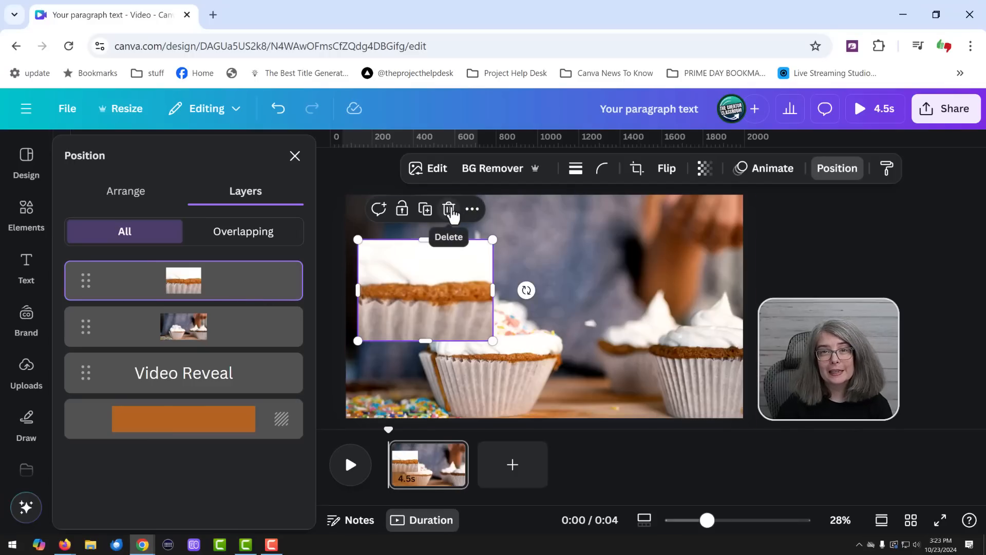
pyautogui.click(448, 209)
# Step: Duplicate the page, delete the cupcake video from the copy to check the text and background, and remove the copy
pyautogui.hotkey('ctrl', 'd')
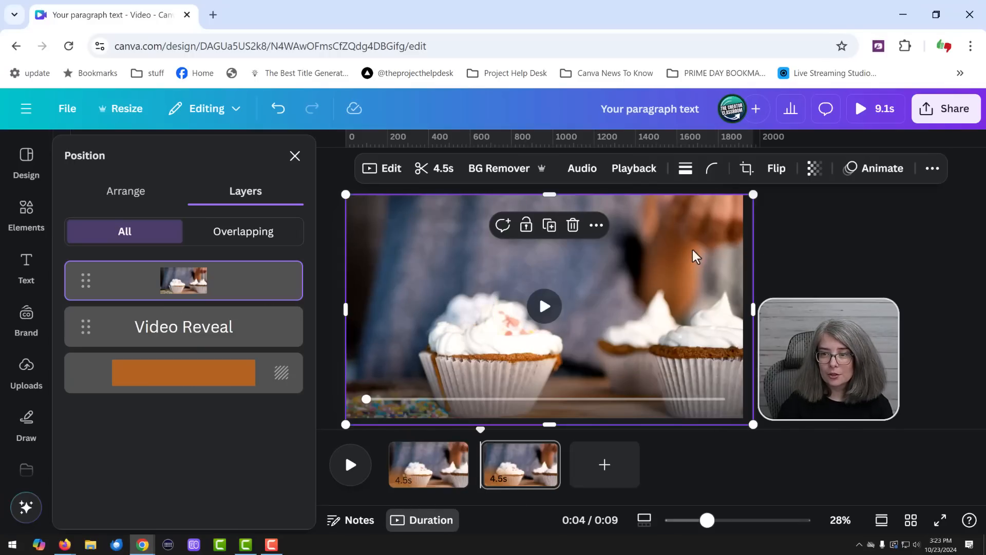
pyautogui.click(573, 226)
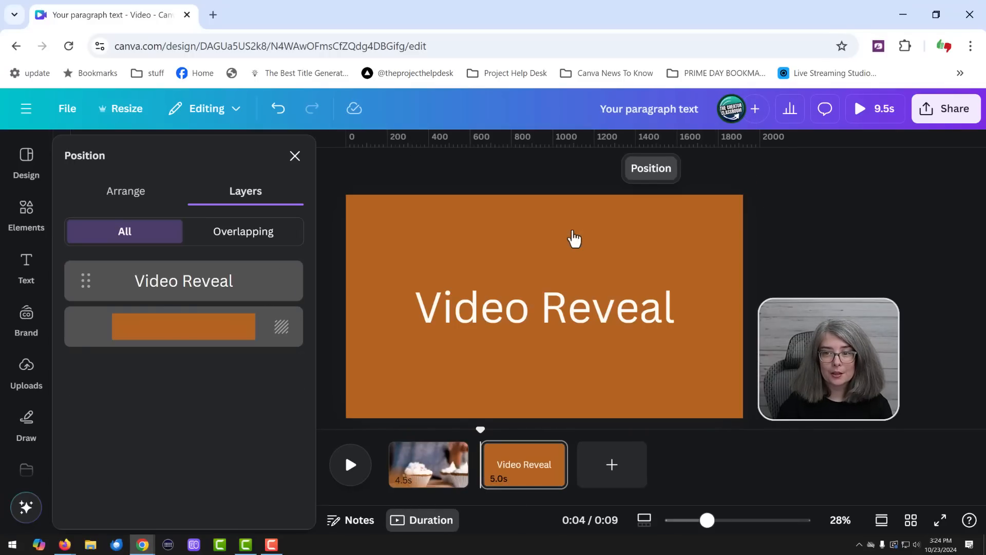
pyautogui.click(691, 459)
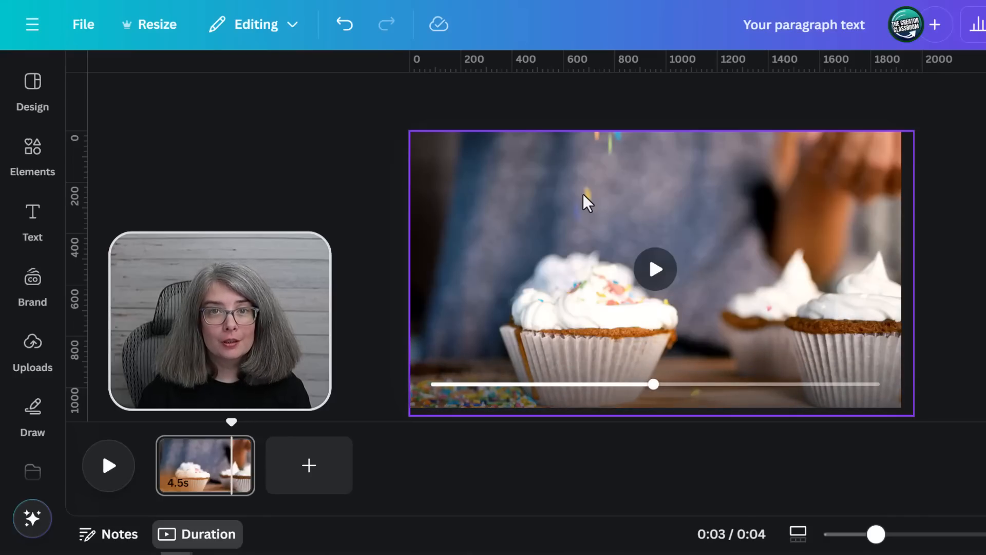
# Step: Apply the Sketch animation to the cupcake video
pyautogui.click(587, 203)
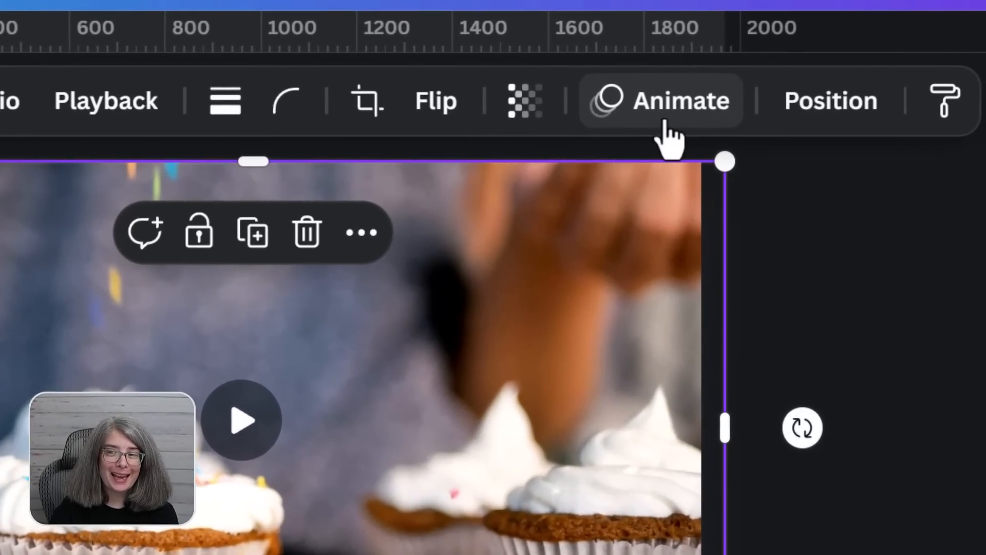
pyautogui.click(664, 124)
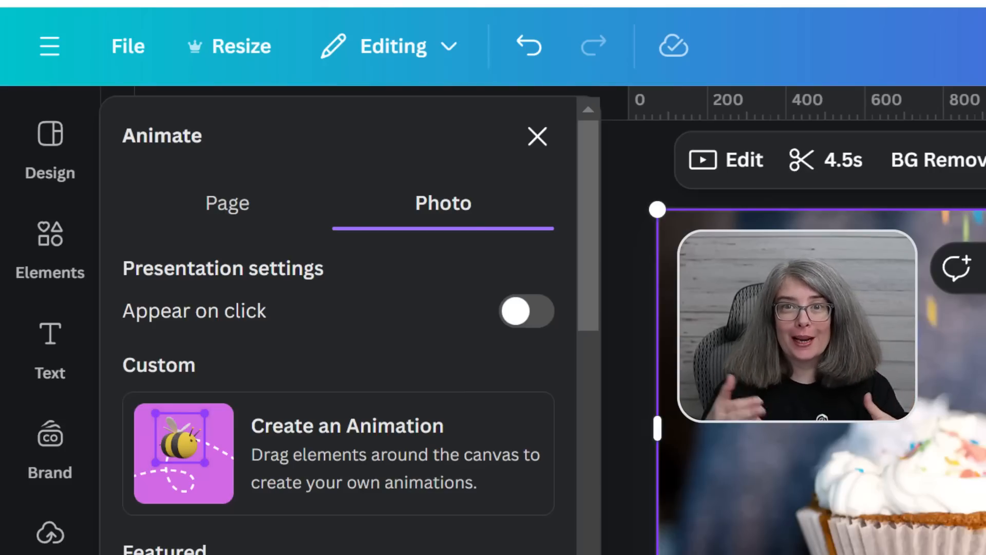
pyautogui.scroll(-1, 187, 510)
pyautogui.scroll(-5, 220, 452)
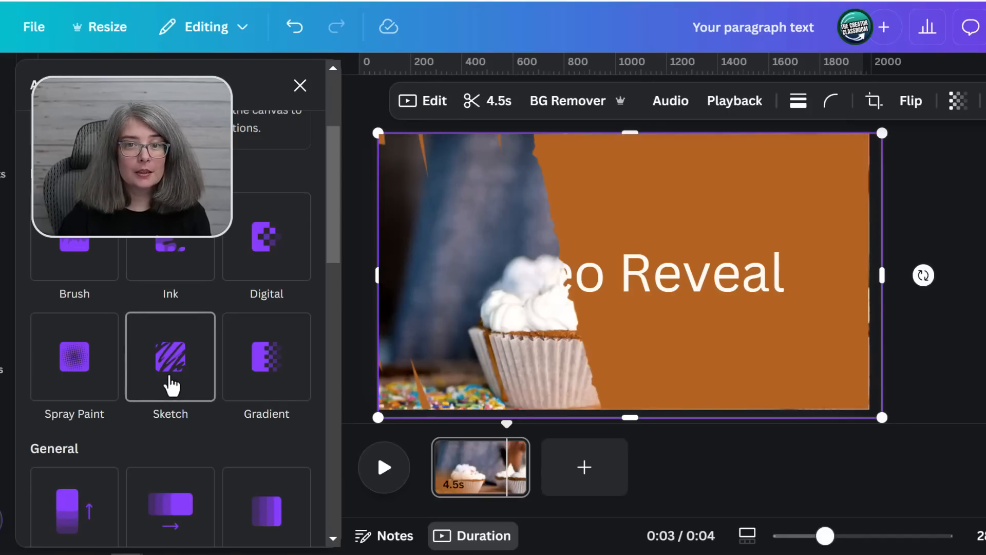
pyautogui.click(171, 385)
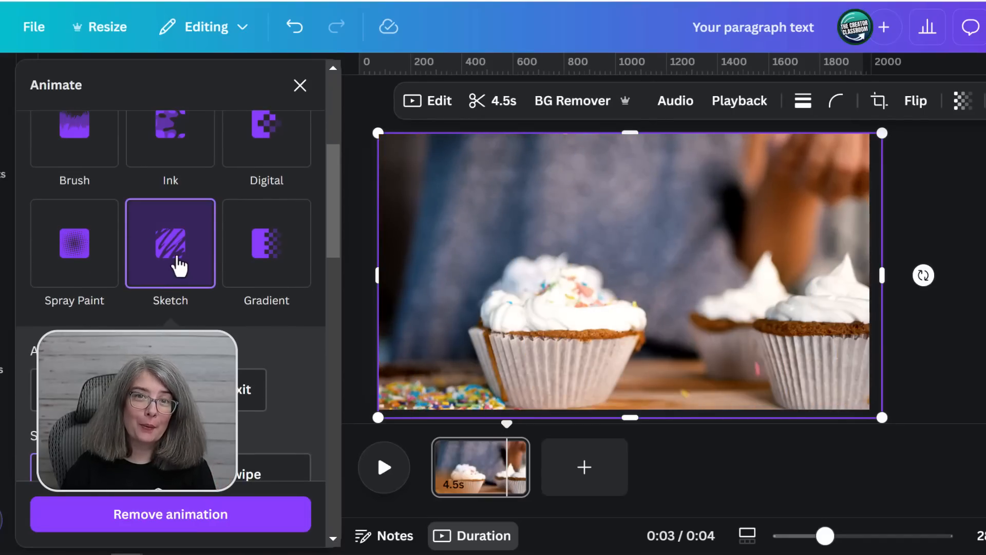
# Step: Choose the fourth style of the Sketch animation, try it on Both, and set it to animate On enter
pyautogui.scroll(-3, 263, 385)
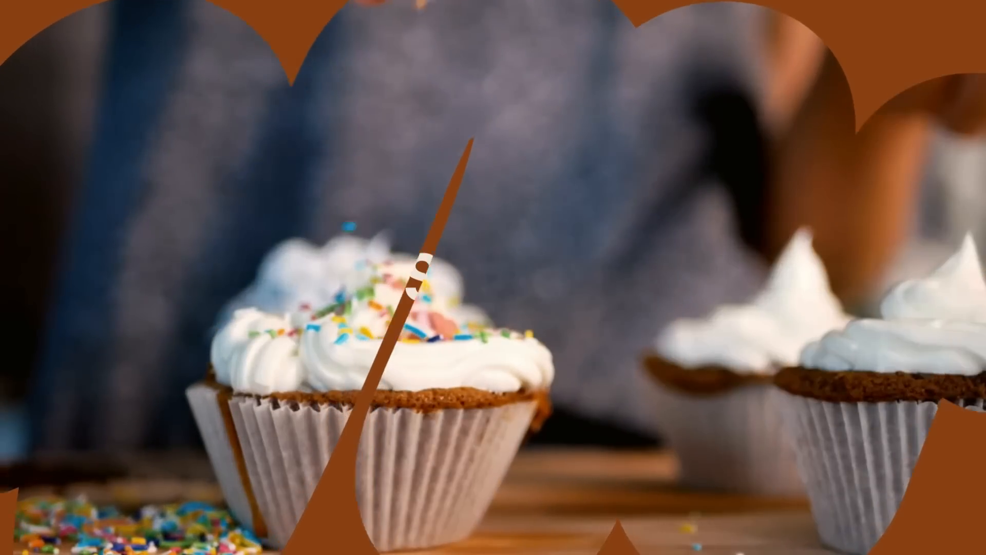
pyautogui.click(242, 345)
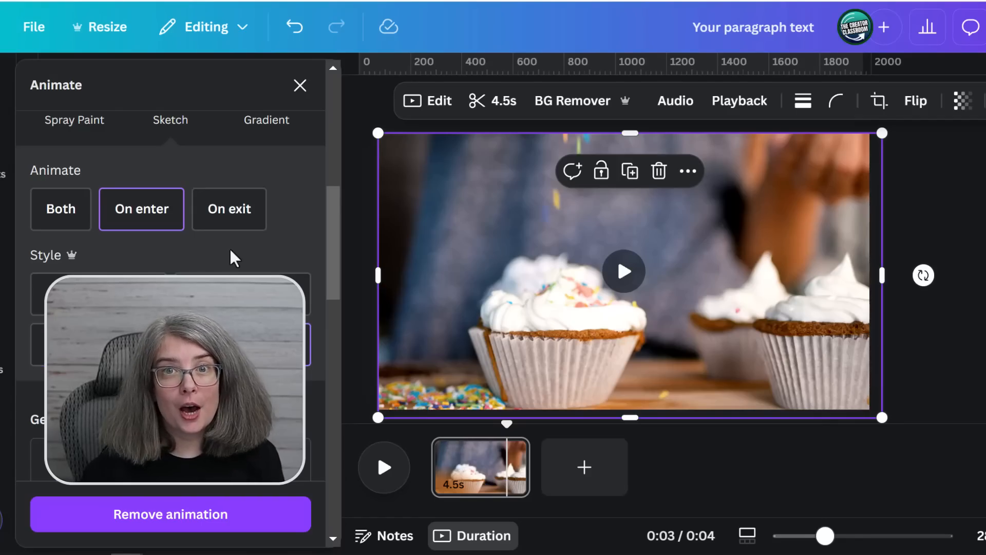
pyautogui.click(52, 215)
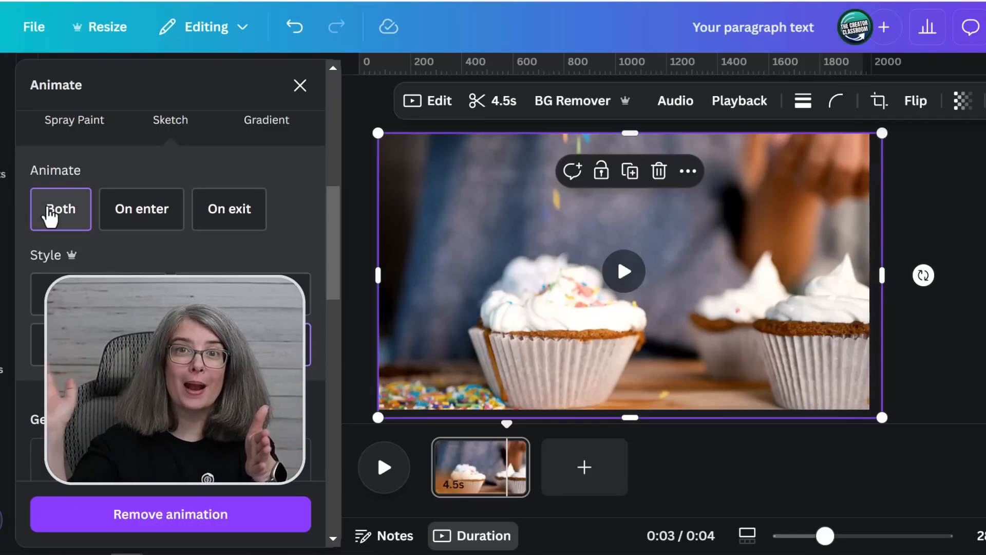
pyautogui.click(142, 230)
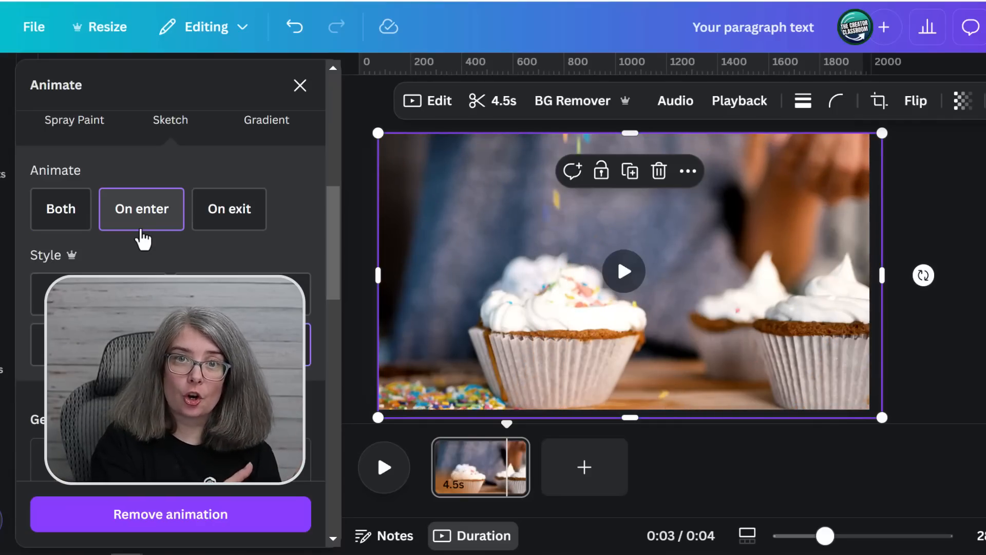
# Step: Try the Sketch animation On exit, return it to On enter, and close the animation settings
pyautogui.click(209, 226)
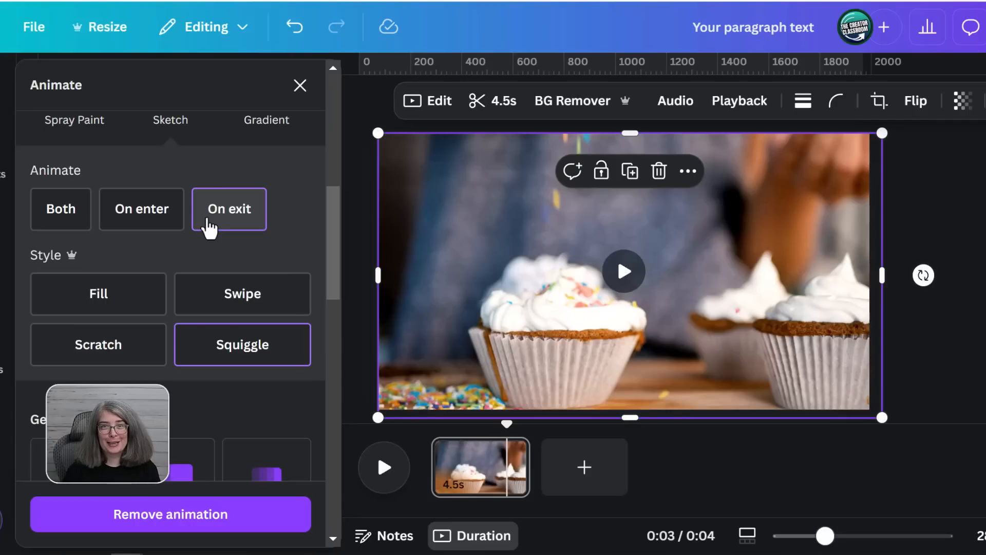
pyautogui.click(132, 218)
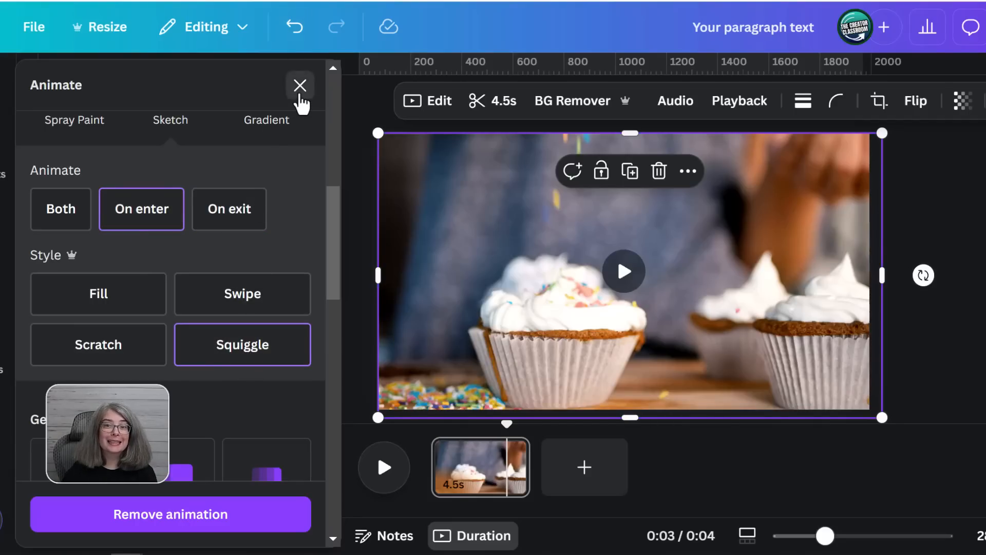
pyautogui.click(299, 96)
# Step: Play the page from its start to preview the cupcake video's reveal
pyautogui.moveTo(176, 424); pyautogui.dragTo(103, 421)
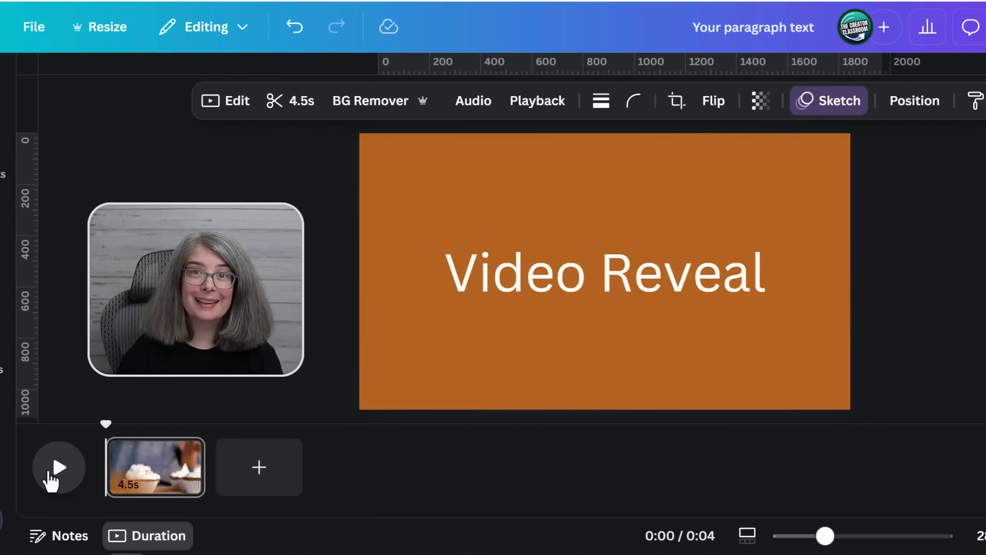
pyautogui.click(58, 468)
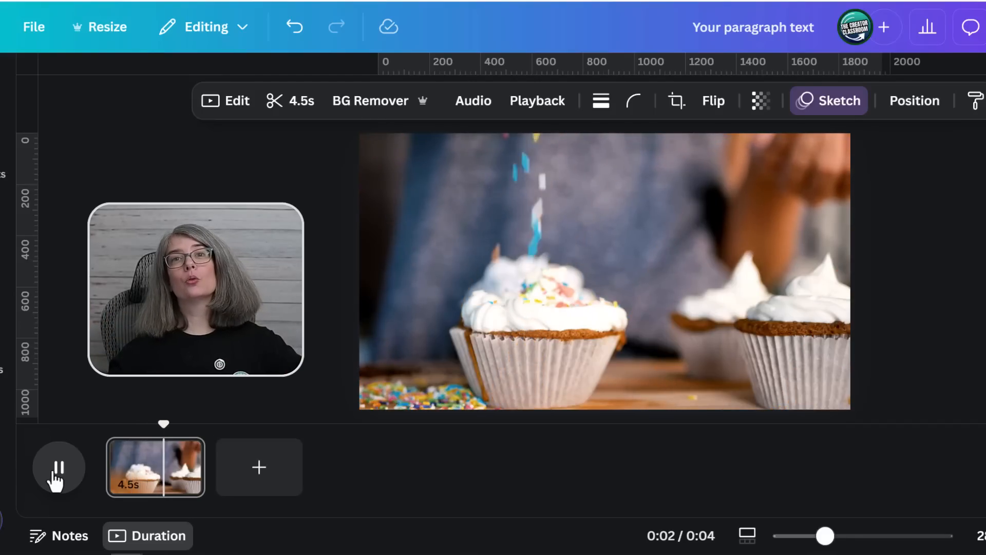
pyautogui.click(156, 452)
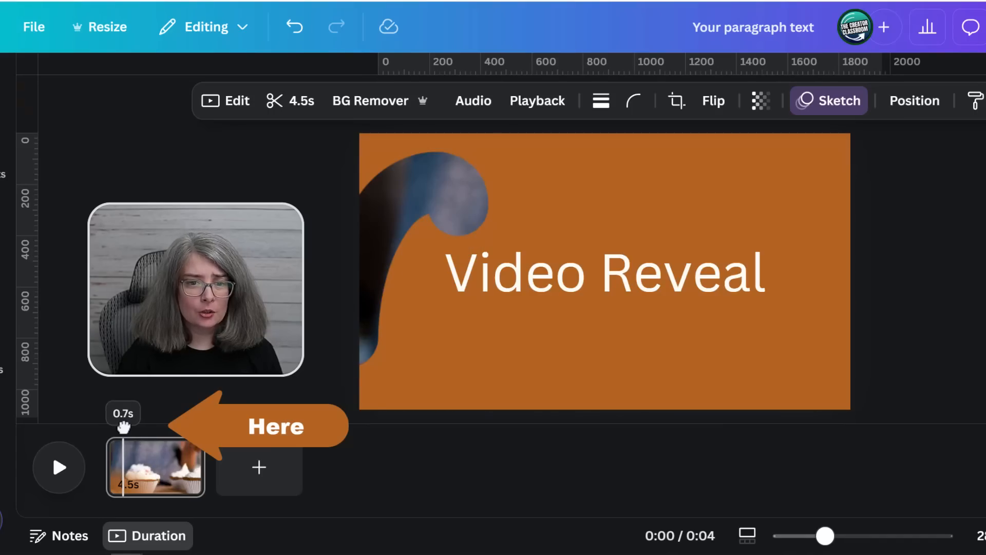
# Step: Split the page at 0.8 seconds, just after the cupcake video starts to cover the orange background
pyautogui.moveTo(124, 426); pyautogui.dragTo(123, 426)
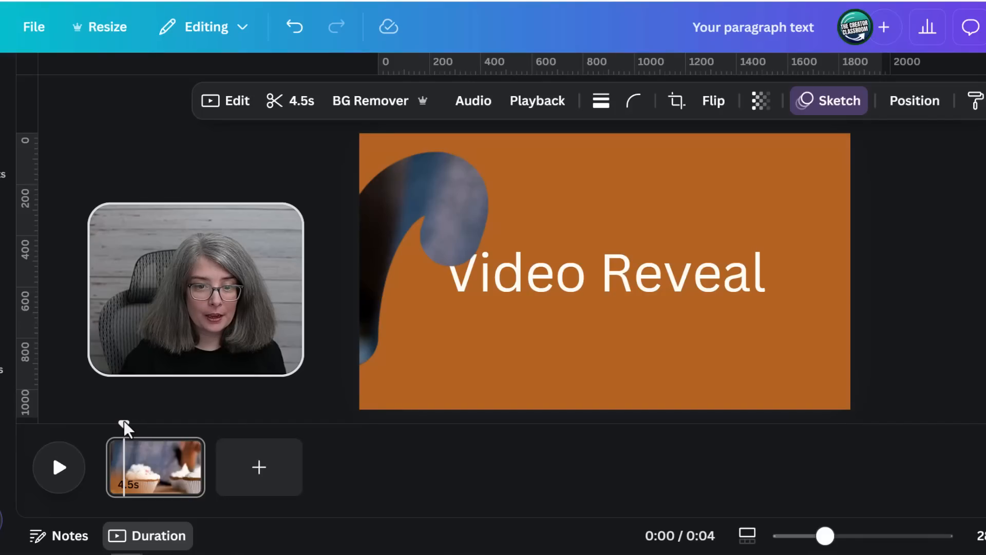
pyautogui.moveTo(124, 425)
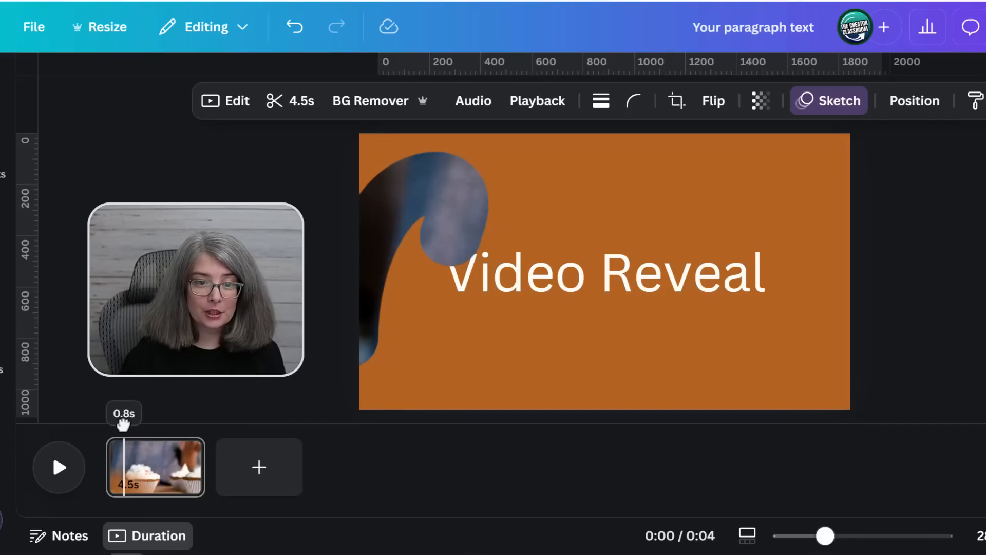
pyautogui.rightClick(126, 471)
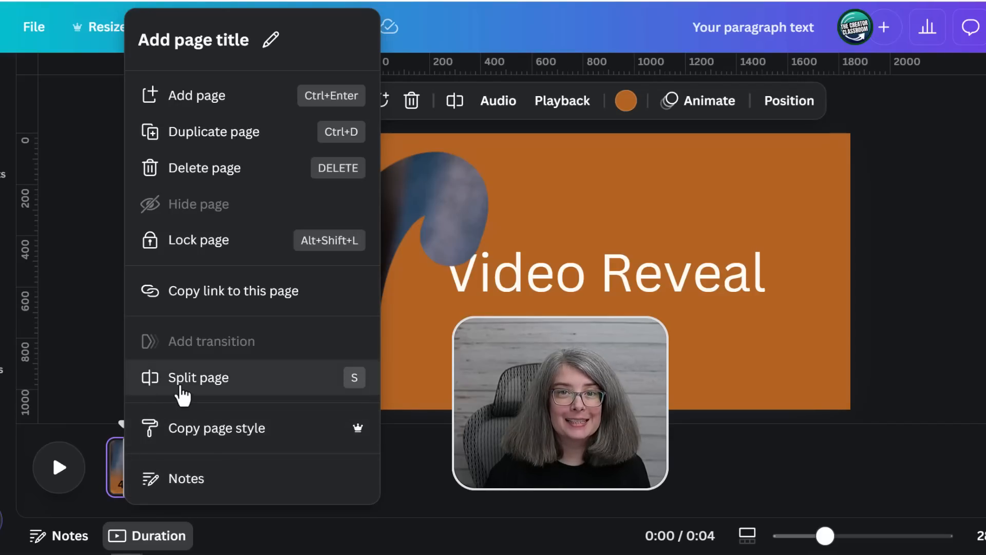
pyautogui.click(180, 385)
# Step: Delete the cupcake video from the first of the two split pages
pyautogui.click(142, 482)
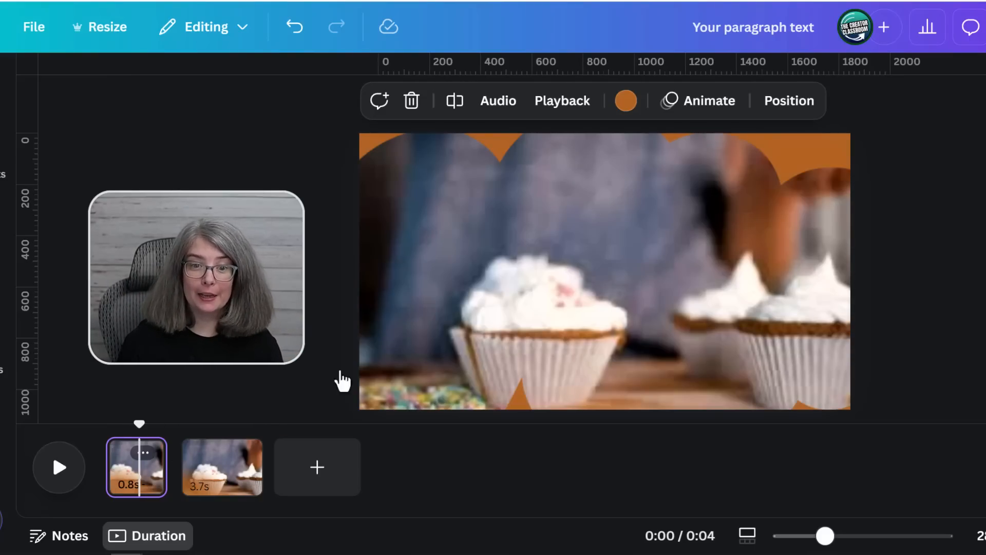
pyautogui.click(545, 275)
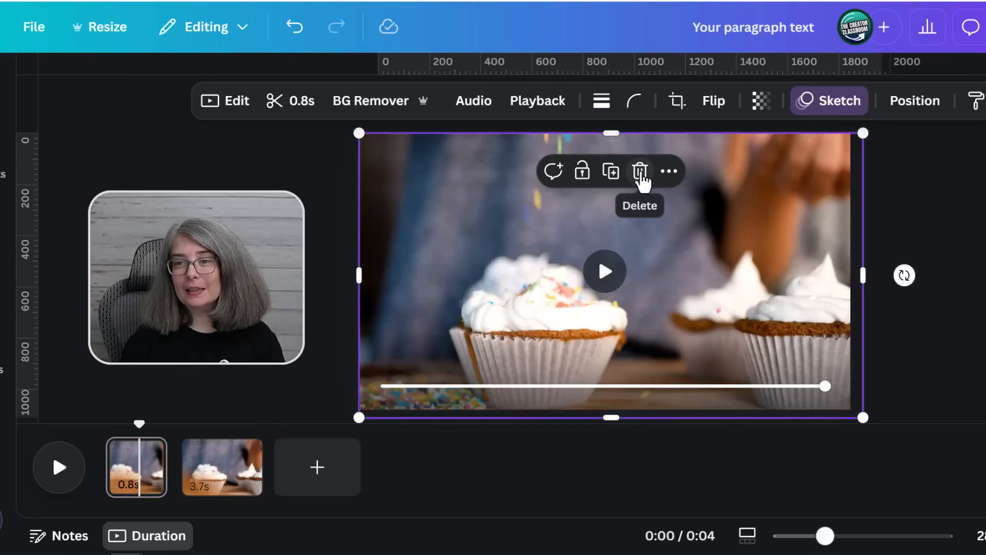
pyautogui.click(640, 172)
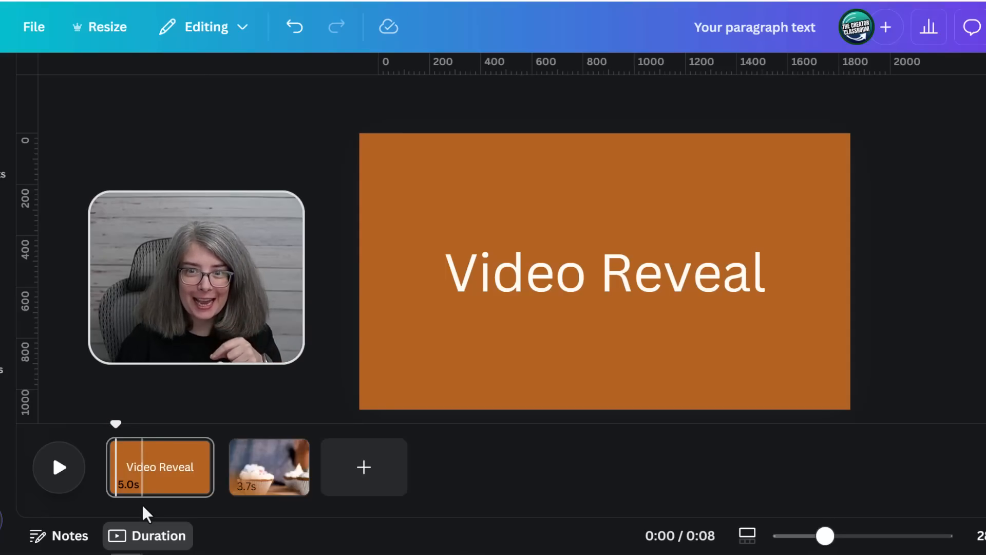
# Step: Set the first page's duration to 0.8 seconds and play the design from the start
pyautogui.click(409, 383)
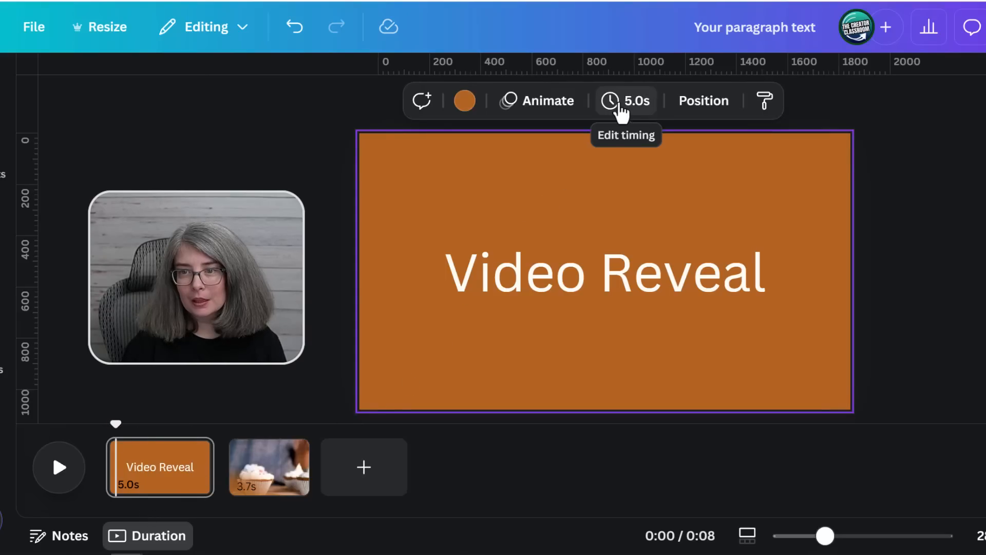
pyautogui.click(621, 109)
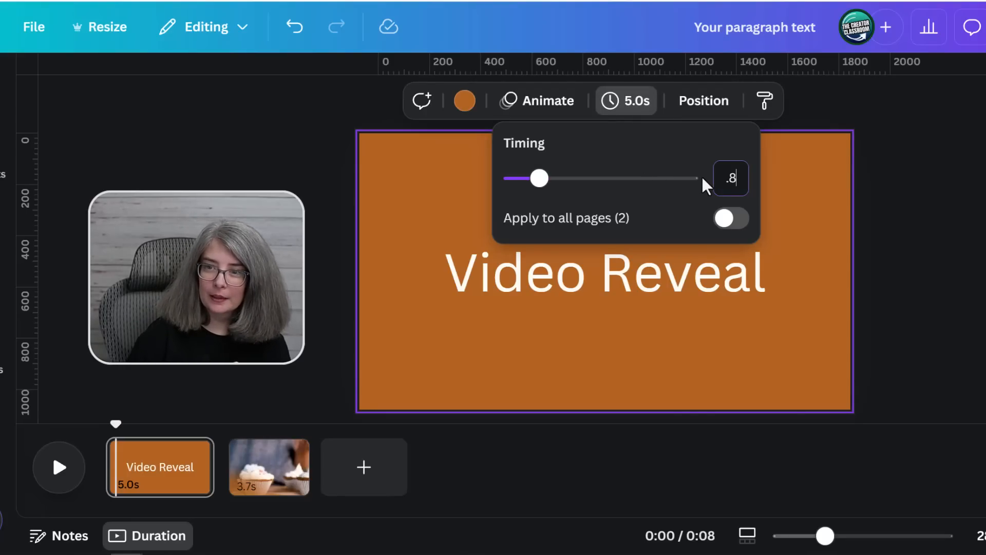
pyautogui.write('.8')
pyautogui.press('Return')
pyautogui.moveTo(141, 426); pyautogui.dragTo(111, 431)
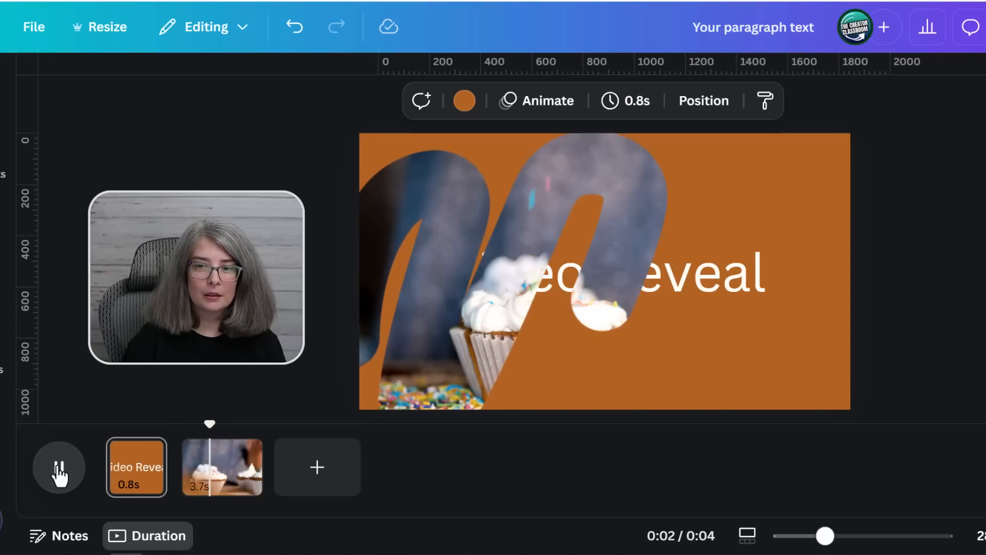
pyautogui.click(59, 472)
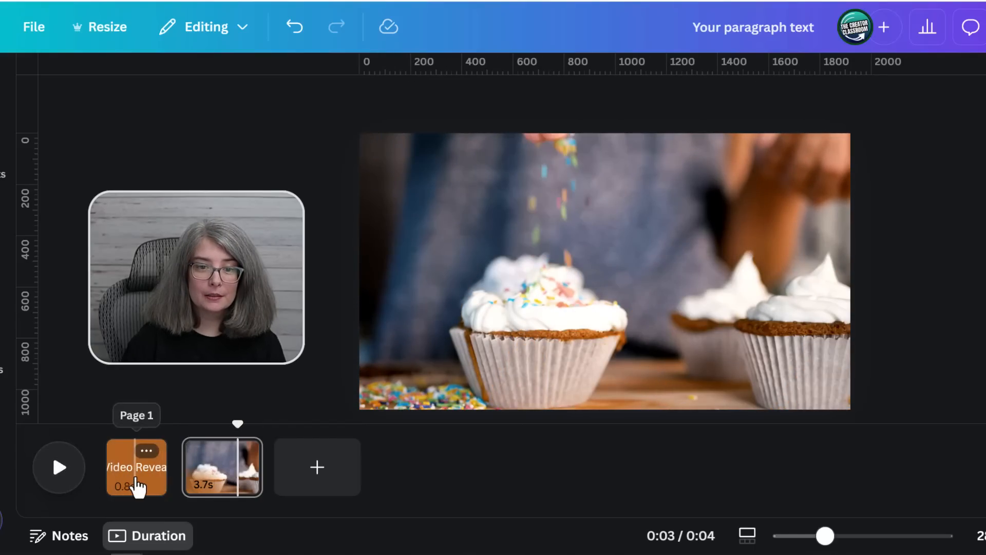
# Step: Try durations of 0.5 and 0.3 seconds for the first page, playing the design to compare them
pyautogui.click(137, 485)
pyautogui.click(701, 103)
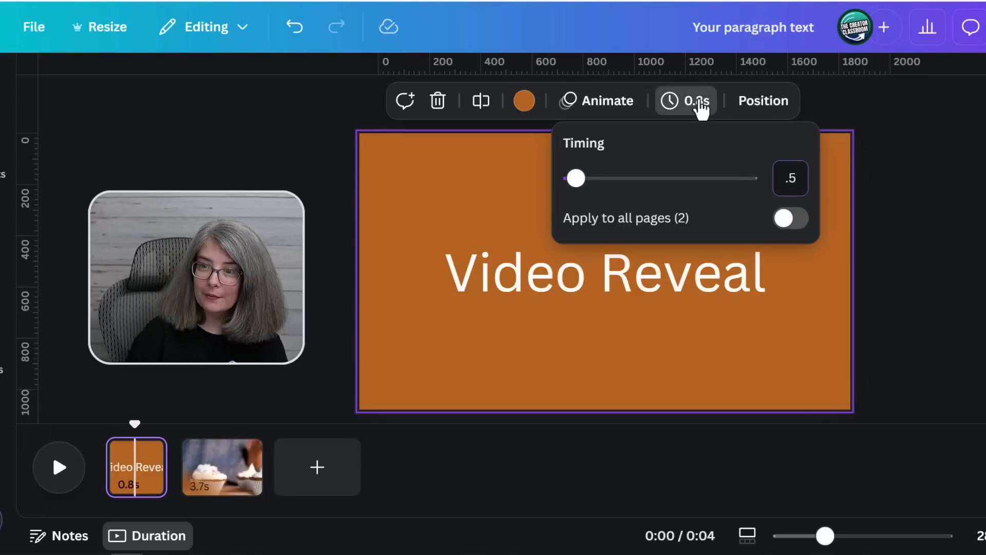
pyautogui.press('Return')
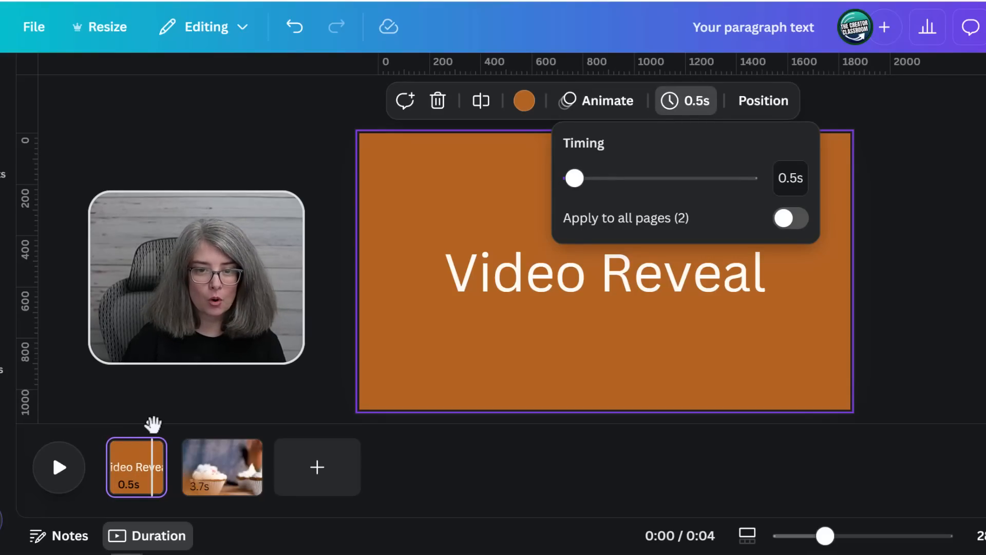
pyautogui.moveTo(152, 423); pyautogui.dragTo(105, 423)
pyautogui.click(58, 470)
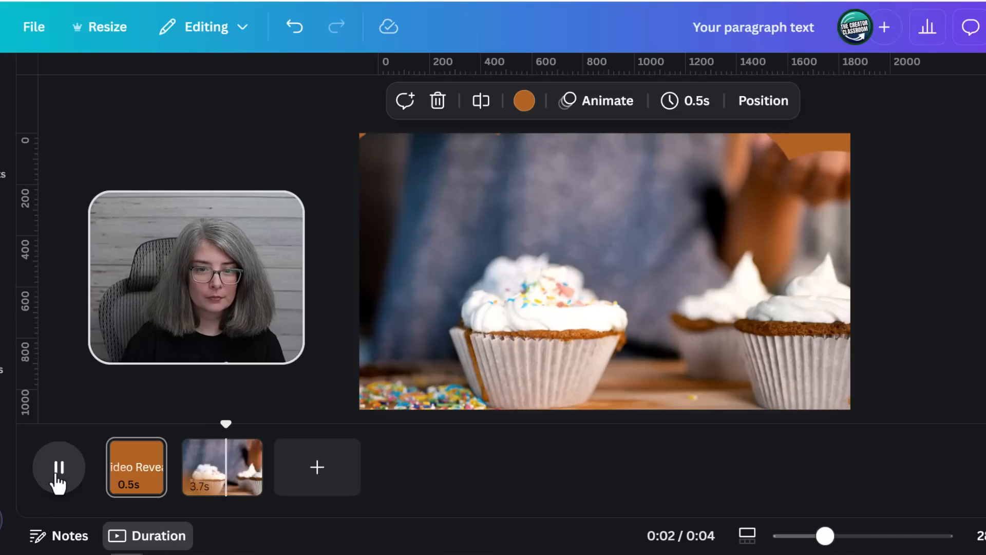
pyautogui.click(72, 478)
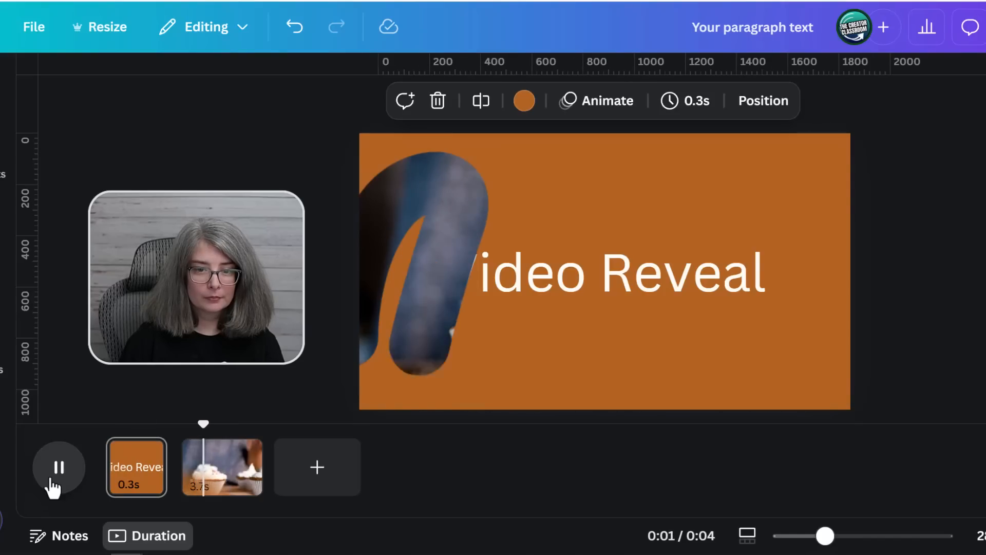
pyautogui.click(53, 481)
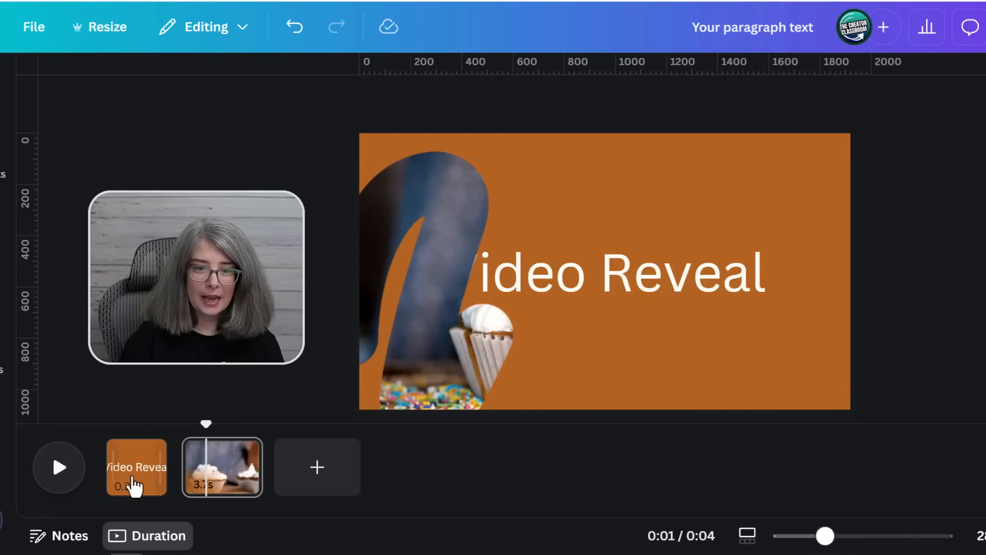
# Step: Set the duration of the "Video Reveal" text page to 0.5 seconds
pyautogui.click(145, 480)
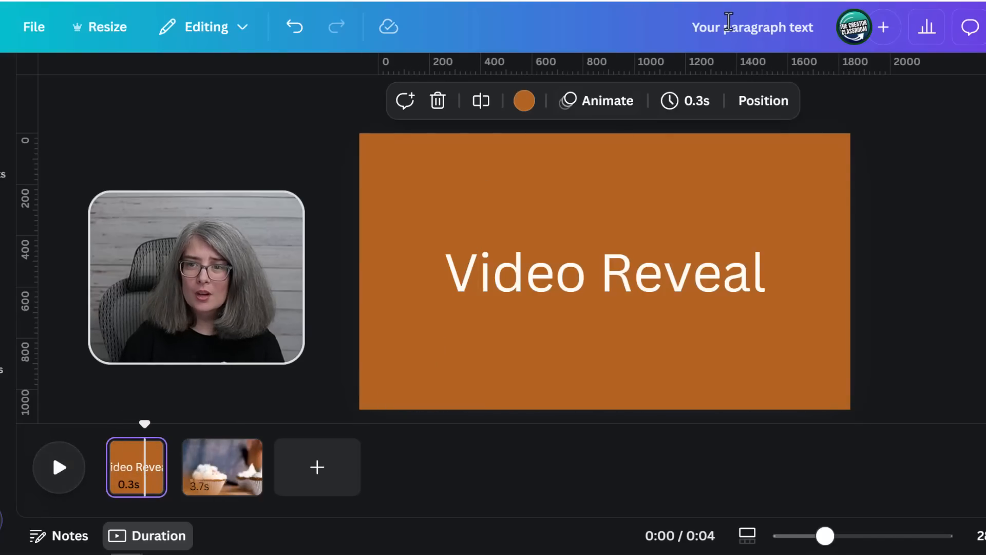
pyautogui.click(711, 101)
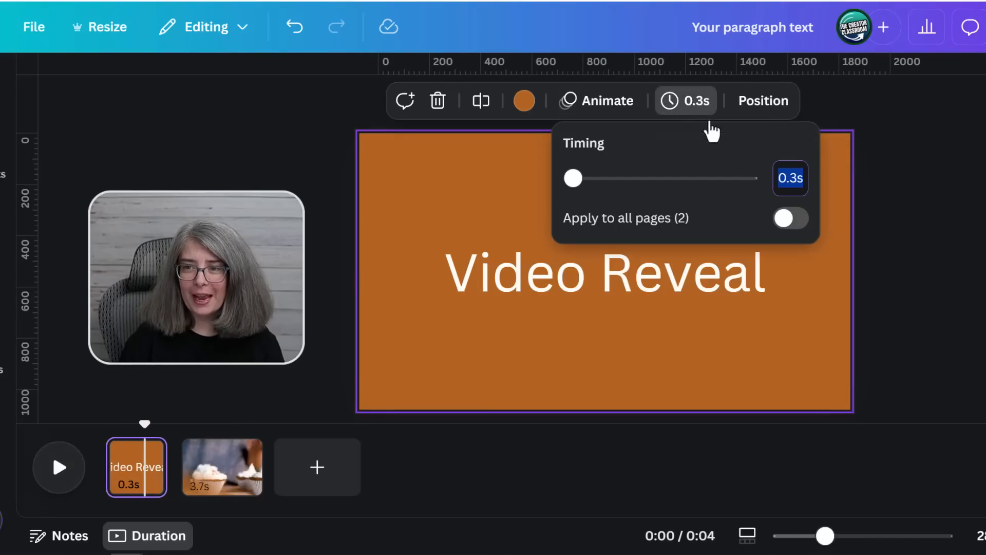
pyautogui.write('0.5')
pyautogui.press('Return')
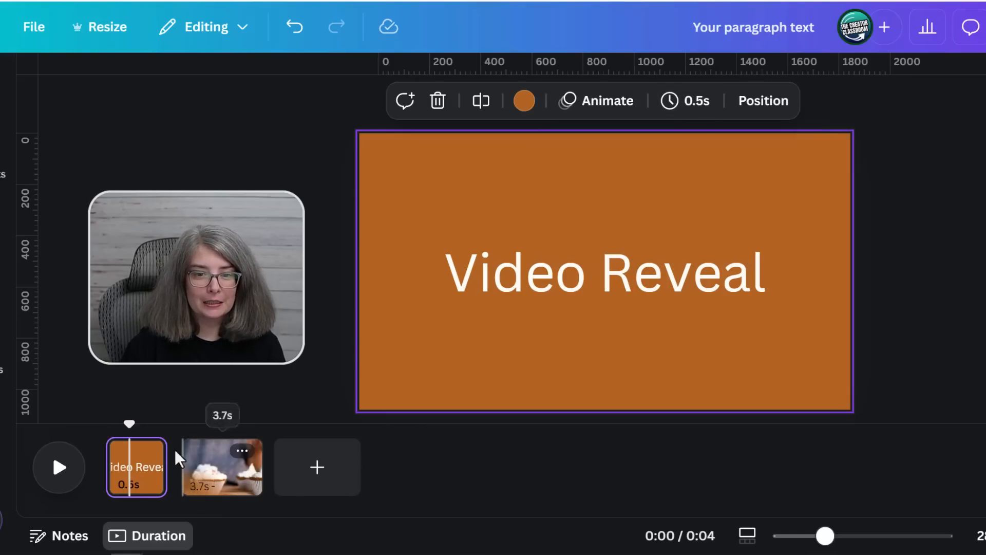
# Step: Trim the second page to 2.5 seconds and play the design from the start
pyautogui.click(236, 467)
pyautogui.moveTo(254, 469); pyautogui.dragTo(106, 424)
pyautogui.click(58, 469)
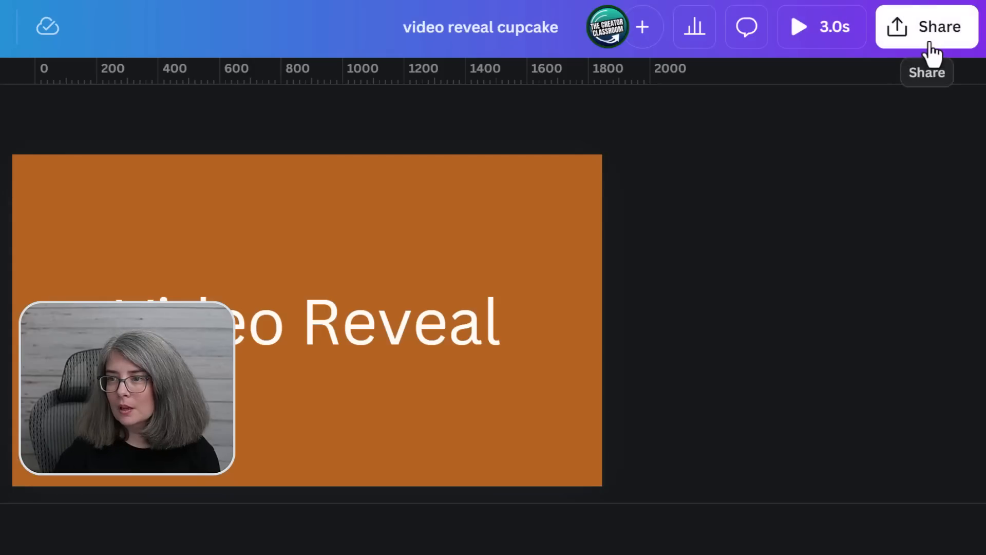
# Step: Download all pages of the design as a 1080p MP4 video
pyautogui.click(929, 41)
pyautogui.click(597, 465)
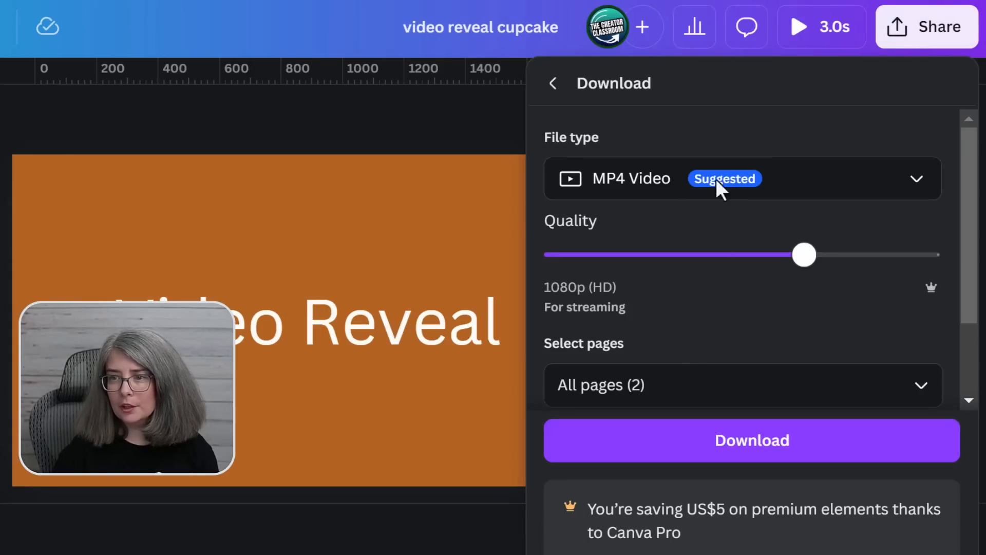
pyautogui.click(751, 452)
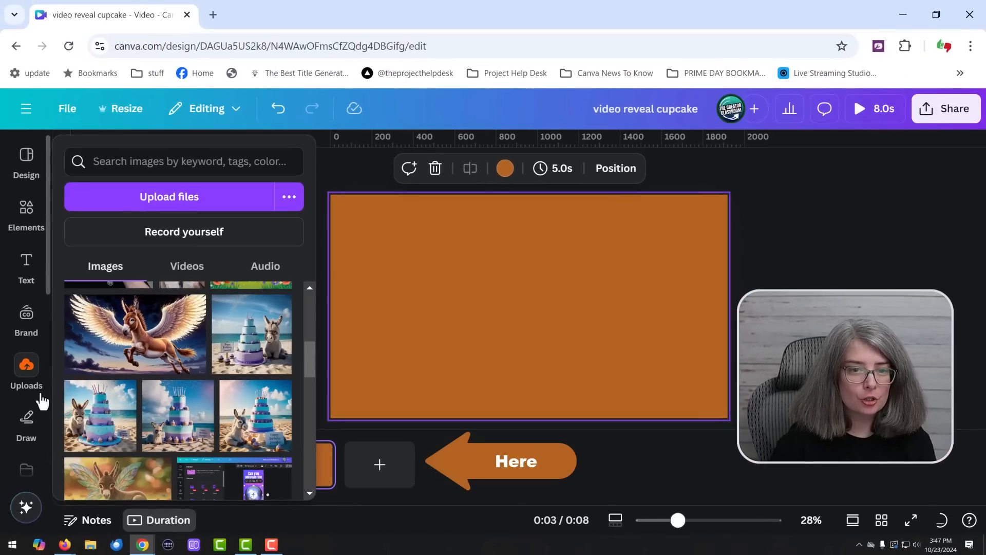
pyautogui.click(198, 198)
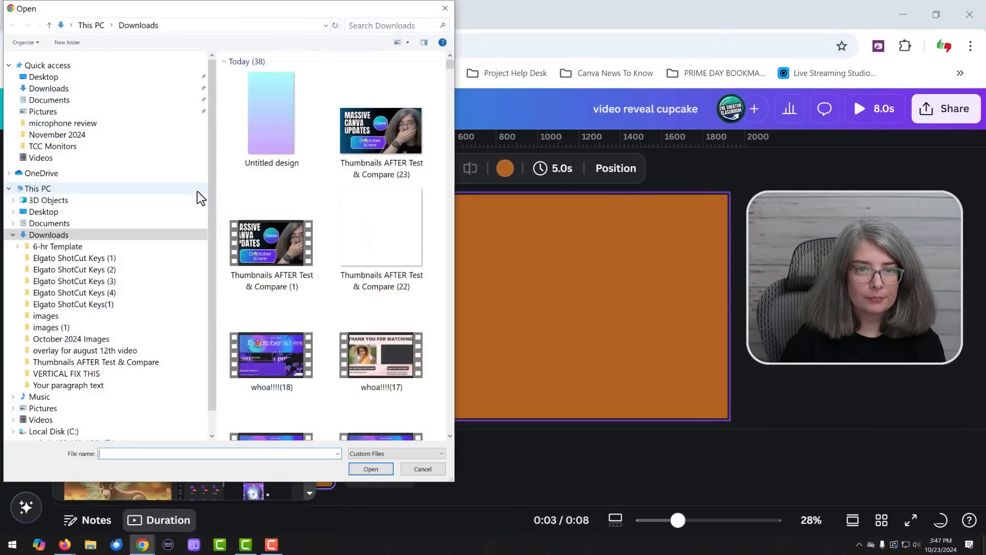
pyautogui.click(65, 92)
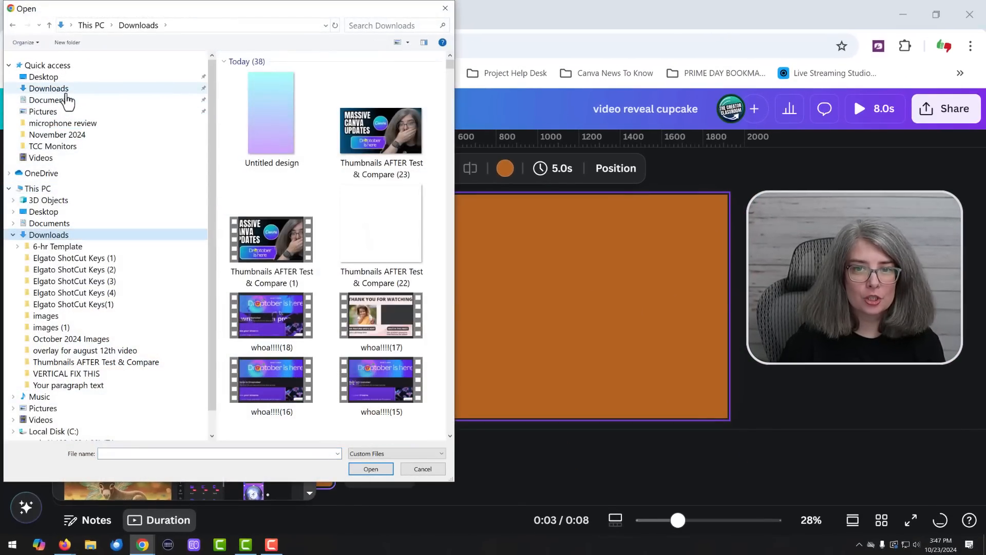
pyautogui.click(445, 8)
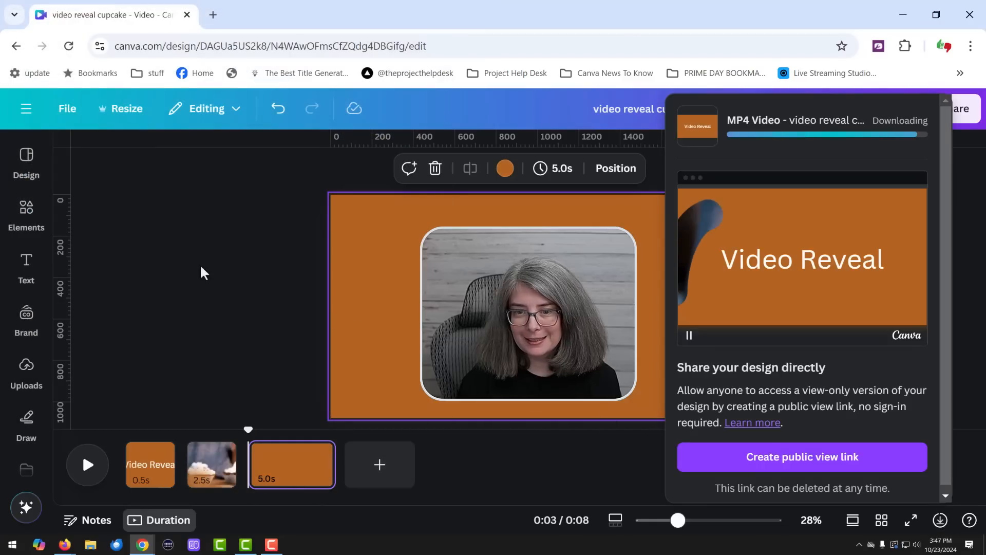
pyautogui.click(212, 272)
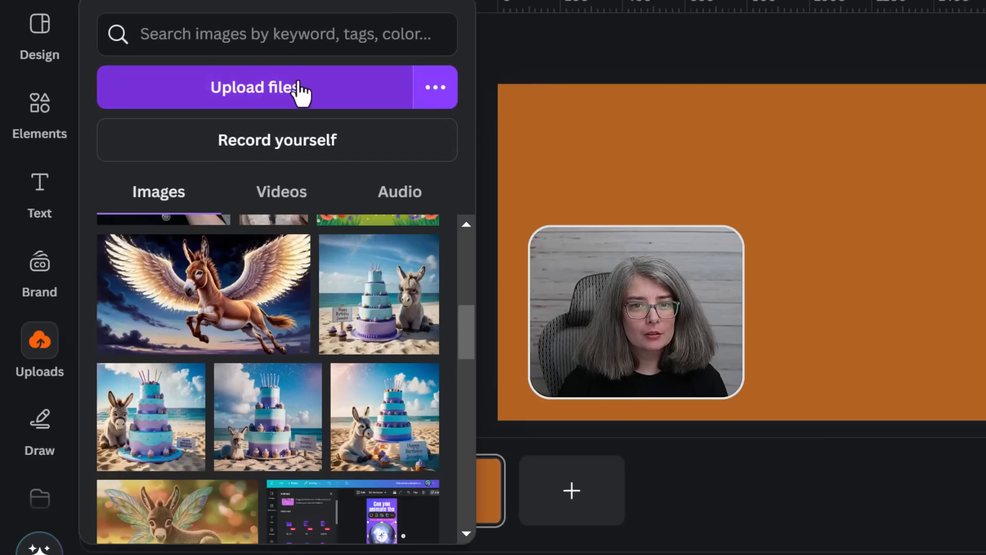
# Step: Upload the "video reveal cupcake" video file from the Downloads folder
pyautogui.click(299, 87)
pyautogui.click(383, 15)
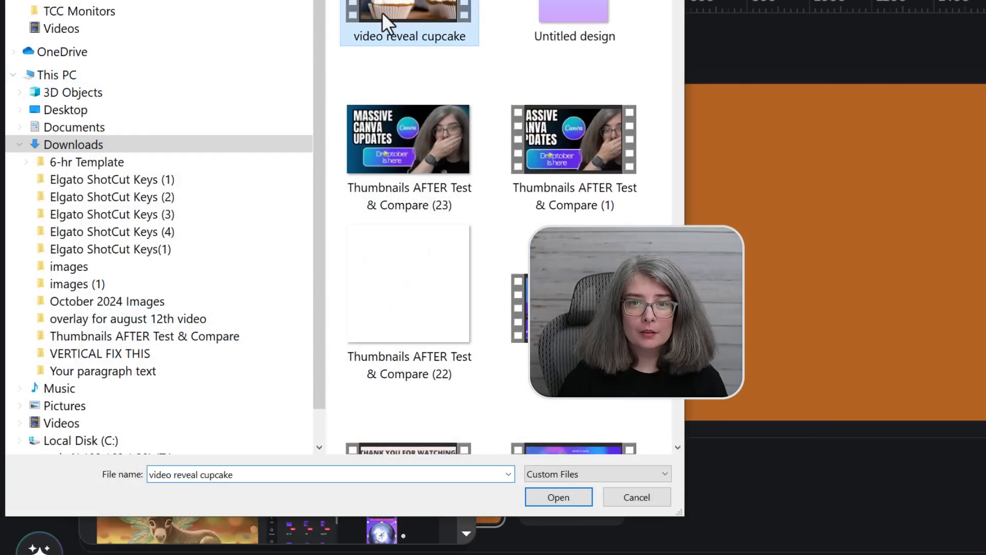
pyautogui.doubleClick(382, 12)
# Step: Add the uploaded Video Reveal clip to the third page and enlarge it to fill the whole page
pyautogui.click(283, 195)
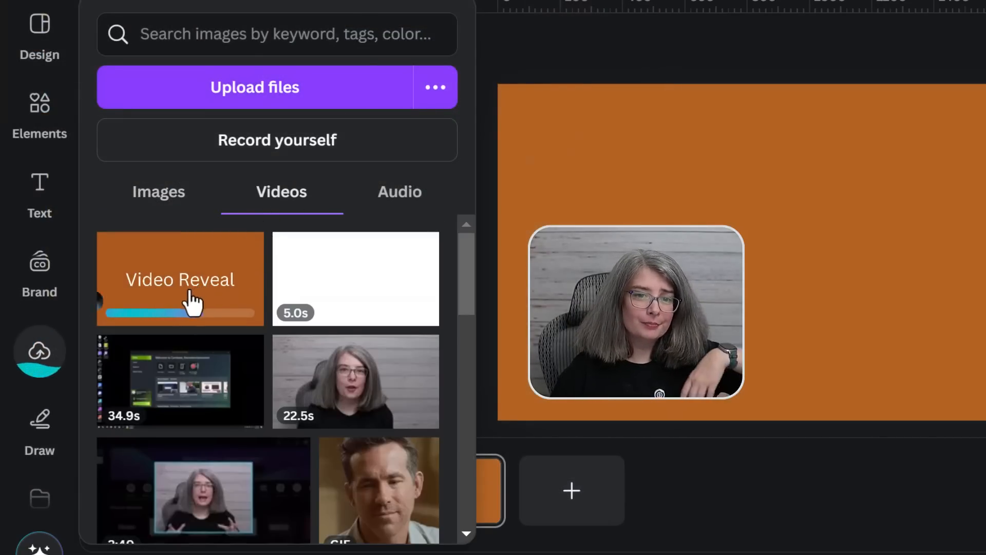
pyautogui.click(190, 293)
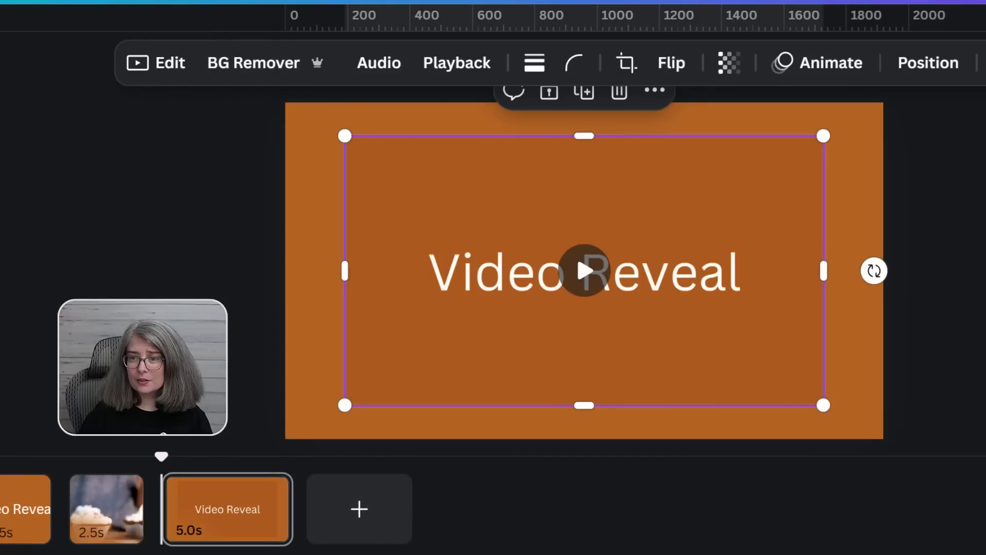
pyautogui.click(893, 320)
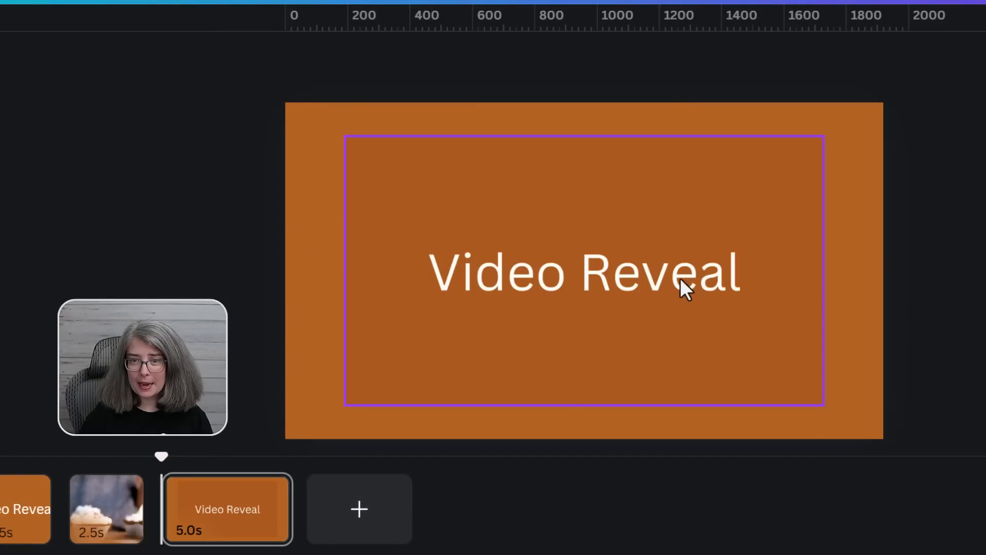
pyautogui.moveTo(680, 279); pyautogui.dragTo(620, 229)
pyautogui.moveTo(764, 371); pyautogui.dragTo(882, 436)
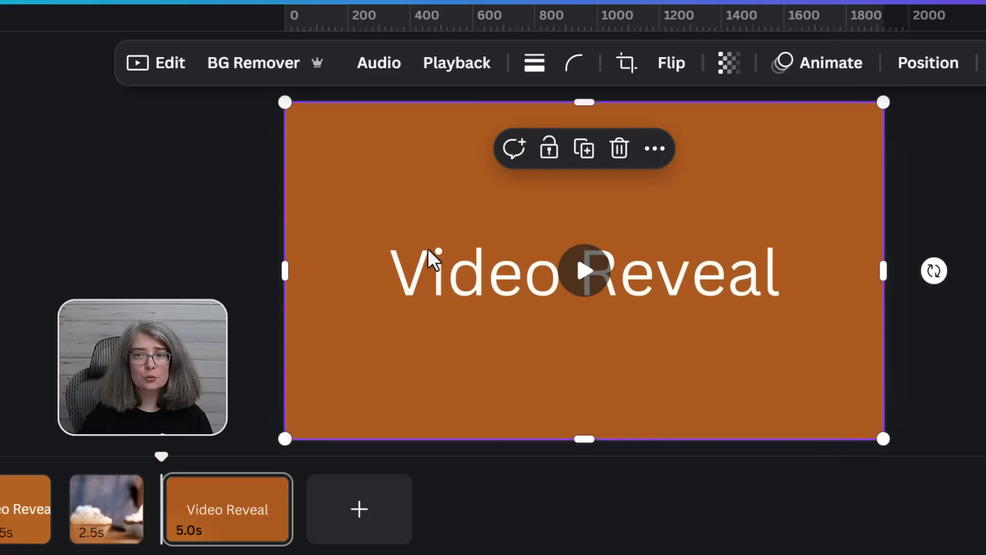
# Step: Slow the third page's clip, first until it lasts 12 seconds and finally to a video speed of 0.5, and play it
pyautogui.click(460, 80)
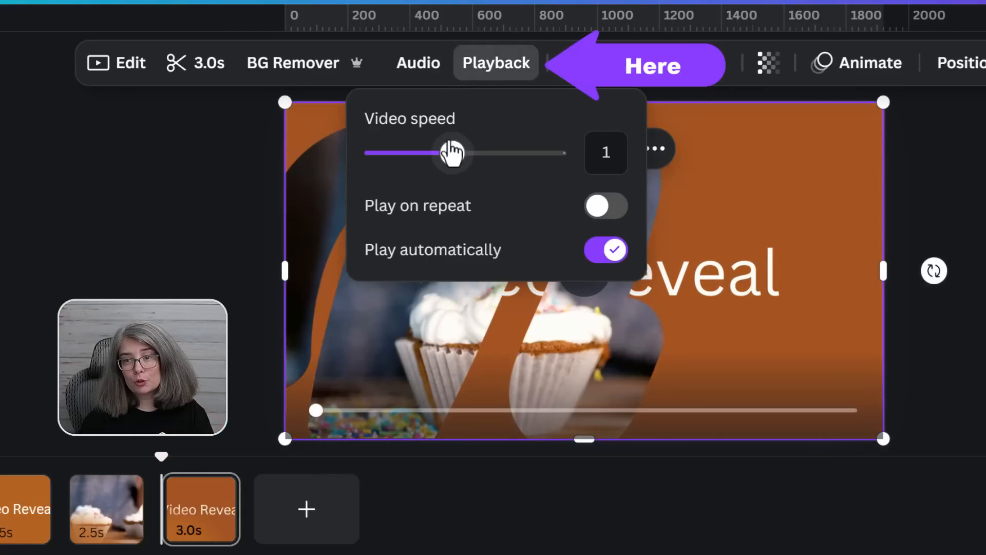
pyautogui.moveTo(454, 161); pyautogui.dragTo(375, 156)
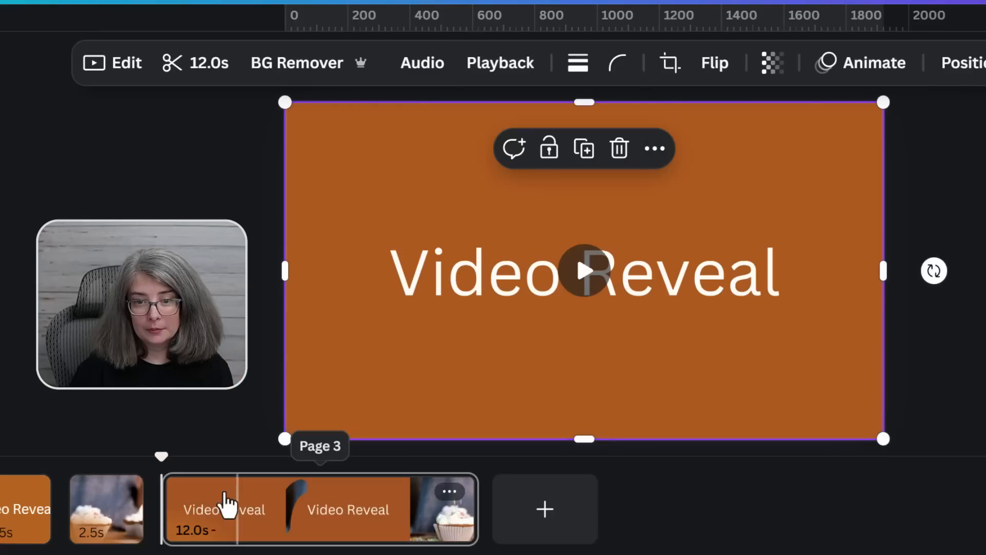
pyautogui.press('space')
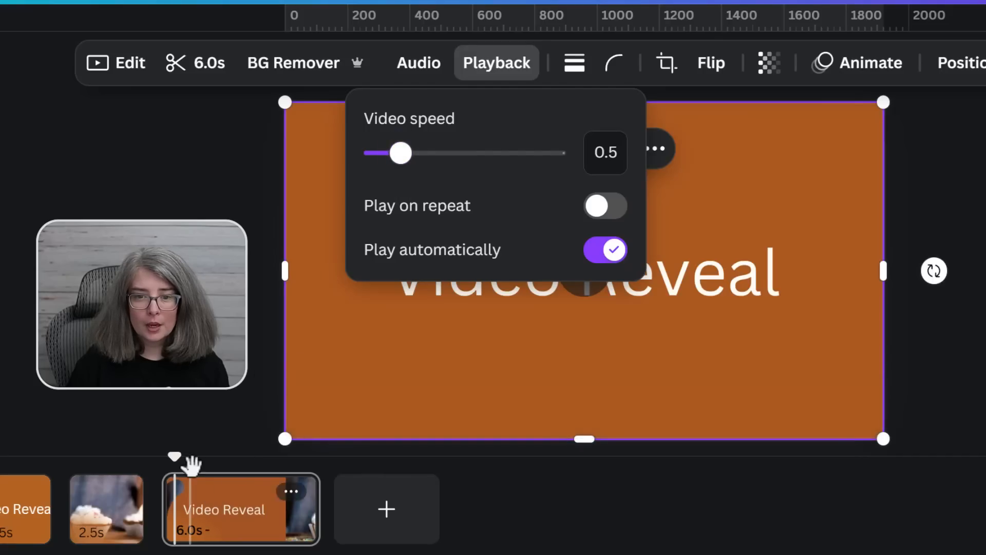
pyautogui.press('space')
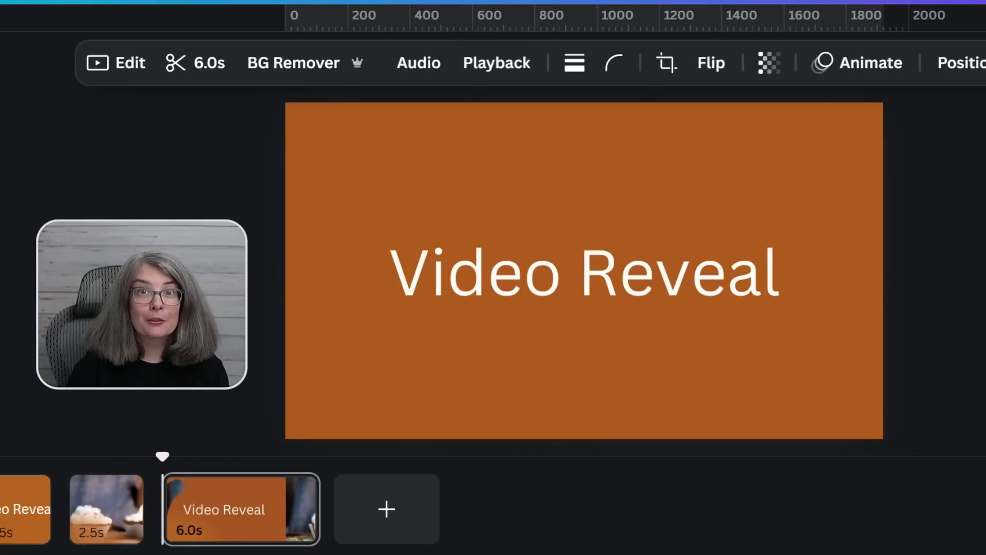